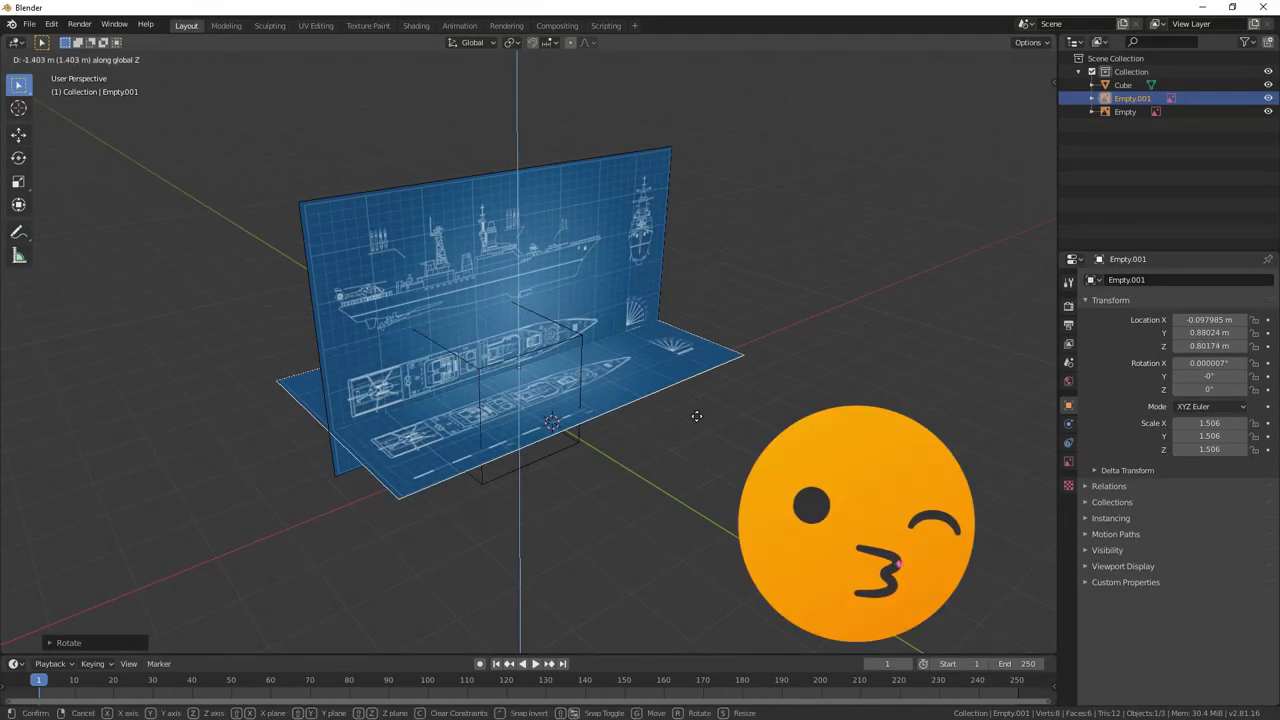
From the top view, scale the cube along Y to about 0.327 to match the ship's width on the blueprint
{"action": "key", "text": "KP_7"}
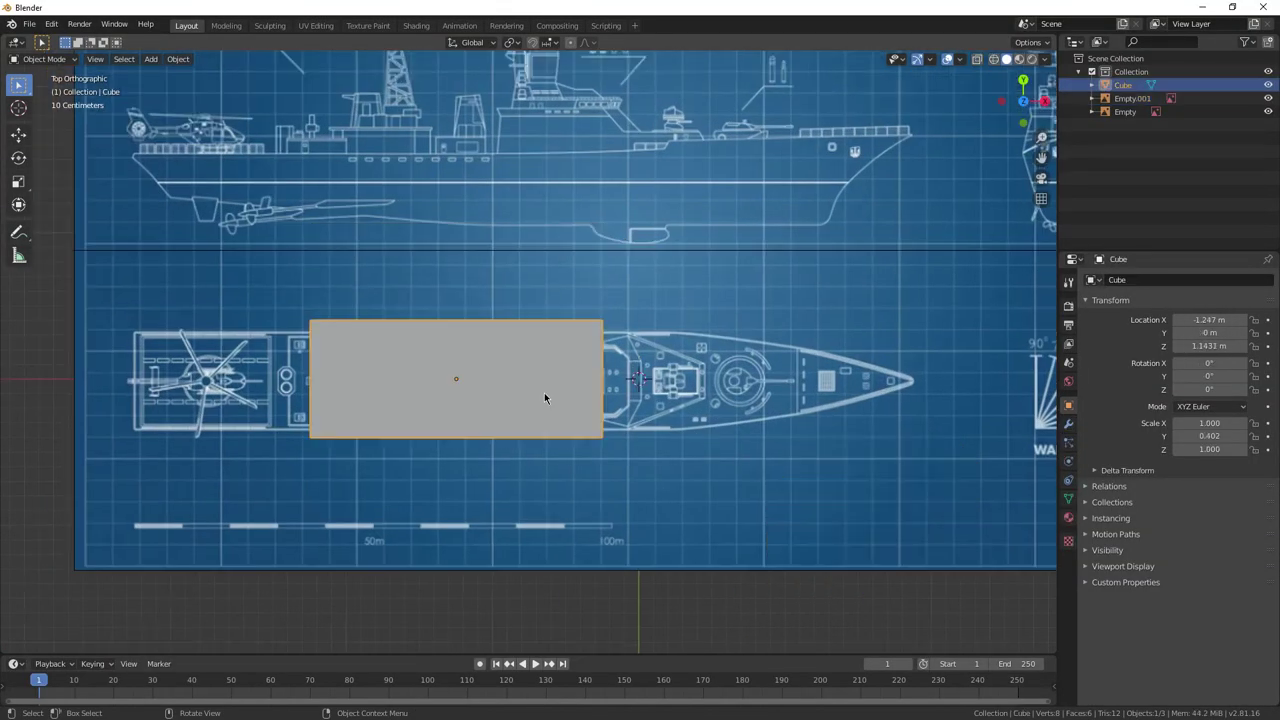
{"action": "key", "text": "s"}
{"action": "key", "text": "y"}
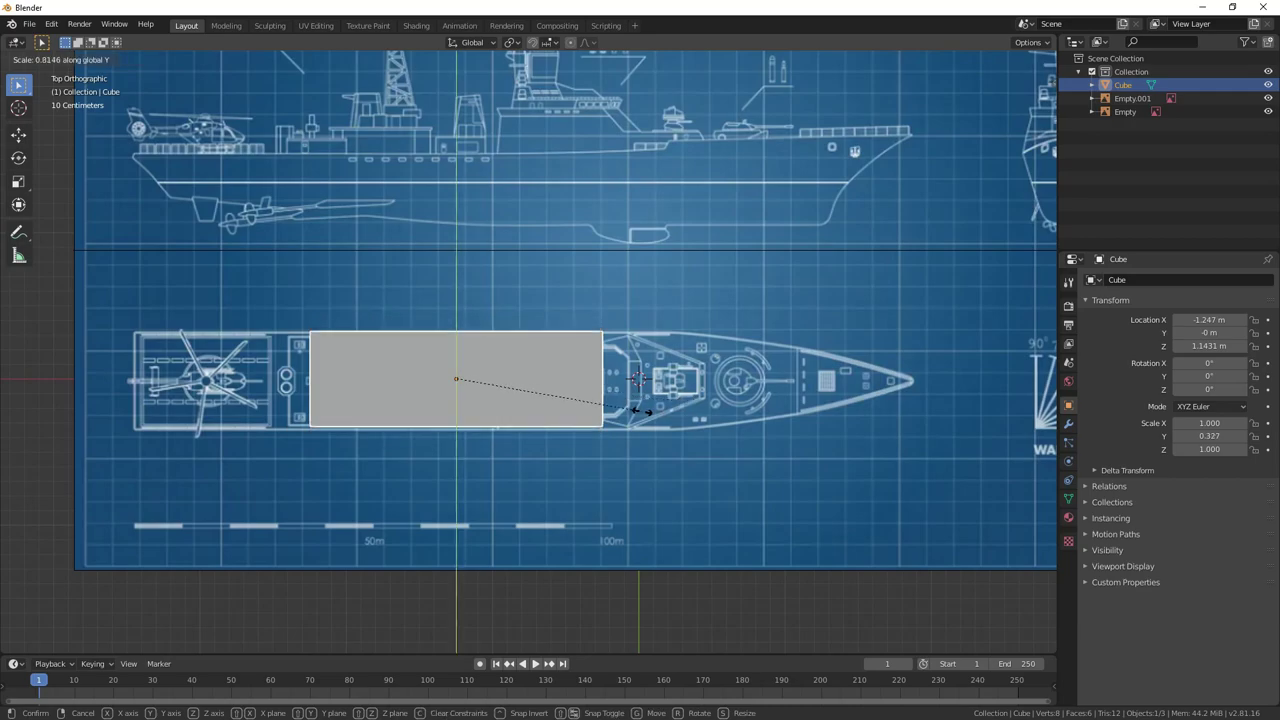
{"action": "left_click", "coordinate": [642, 411]}
Nudge the top-view blueprint into alignment and scale the cube along Y to 0.333 to fit the ship's outline
{"action": "left_click", "coordinate": [596, 512]}
{"action": "key", "text": "g"}
{"action": "left_click", "coordinate": [598, 510]}
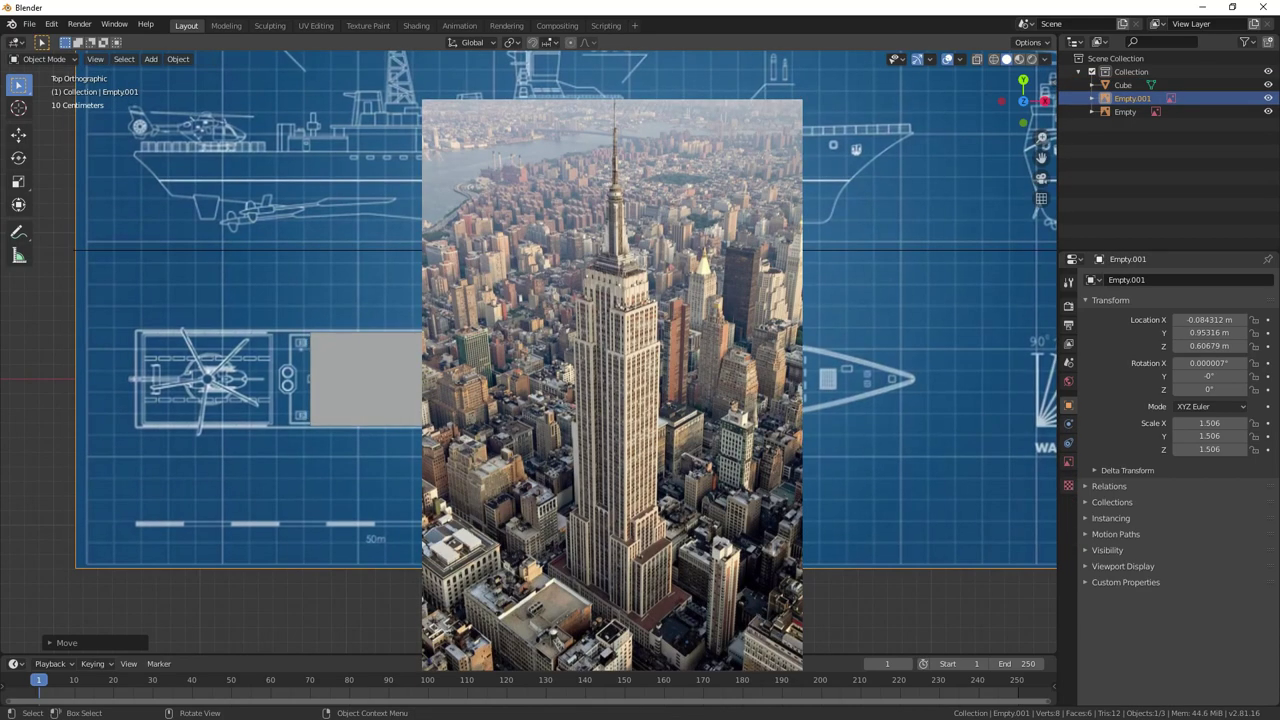
{"action": "left_click", "coordinate": [572, 412]}
{"action": "key", "text": "s"}
{"action": "key", "text": "y"}
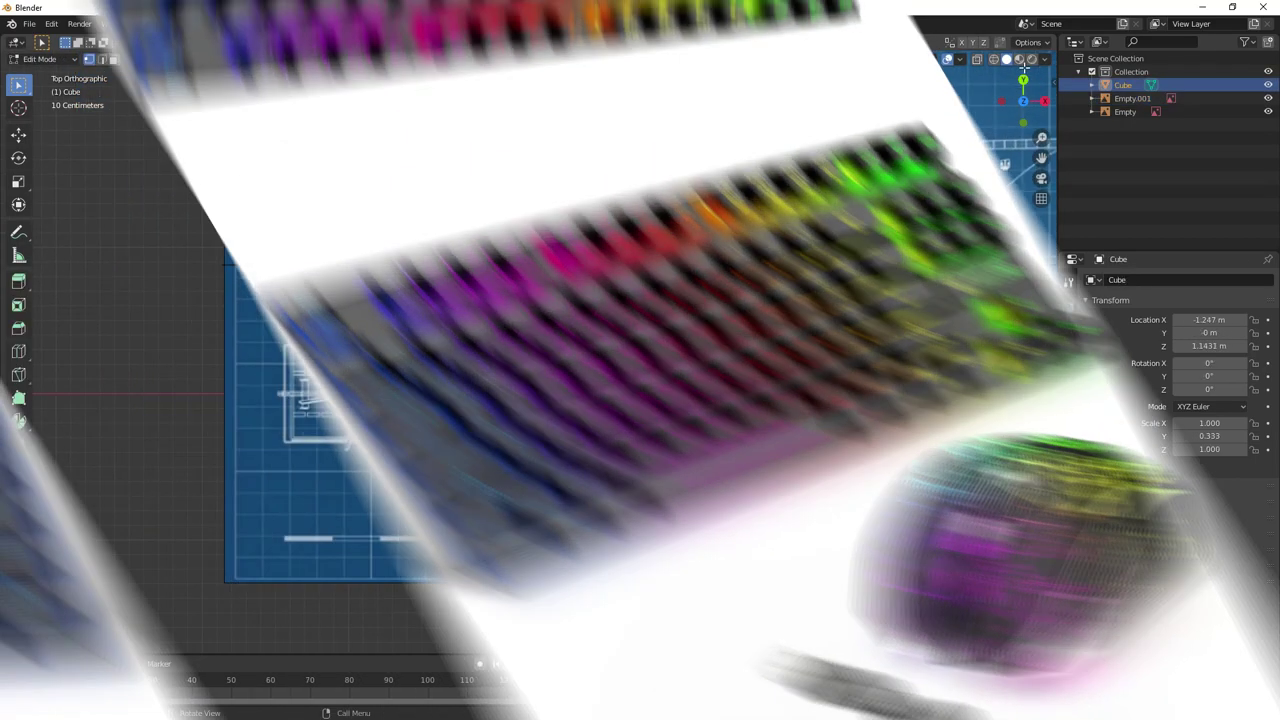
Move the cube's rear vertices along X to reach the ship's stern
{"action": "key", "text": "g"}
{"action": "key", "text": "x"}
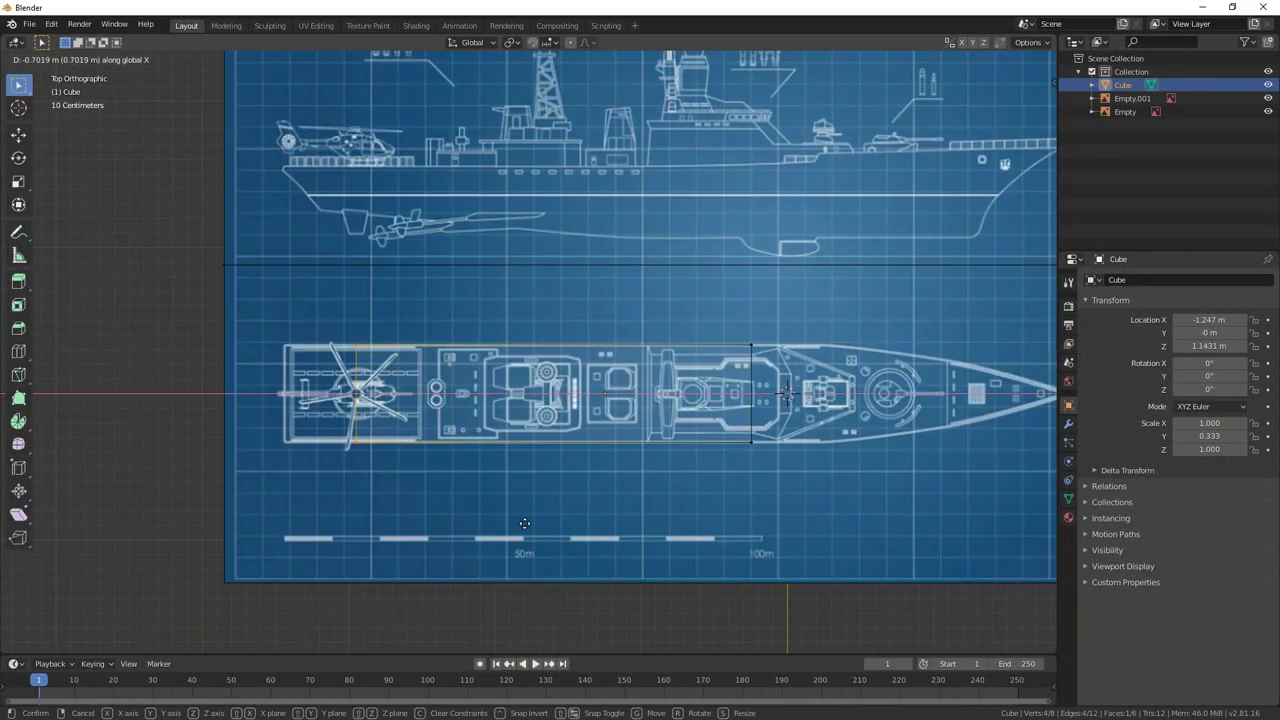
{"action": "left_click", "coordinate": [461, 531]}
Move the cube's front vertices along X to where the ship's hull begins to taper toward the bow
{"action": "middle_click_drag", "start_coordinate": [676, 494], "coordinate": [406, 531], "text": "shift"}
{"action": "left_click_drag", "start_coordinate": [430, 350], "coordinate": [574, 531]}
{"action": "scroll", "coordinate": [574, 531], "scroll_direction": "up", "scroll_amount": 2}
{"action": "middle_click_drag", "start_coordinate": [589, 512], "coordinate": [502, 529], "text": "shift"}
{"action": "key", "text": "g"}
{"action": "key", "text": "x"}
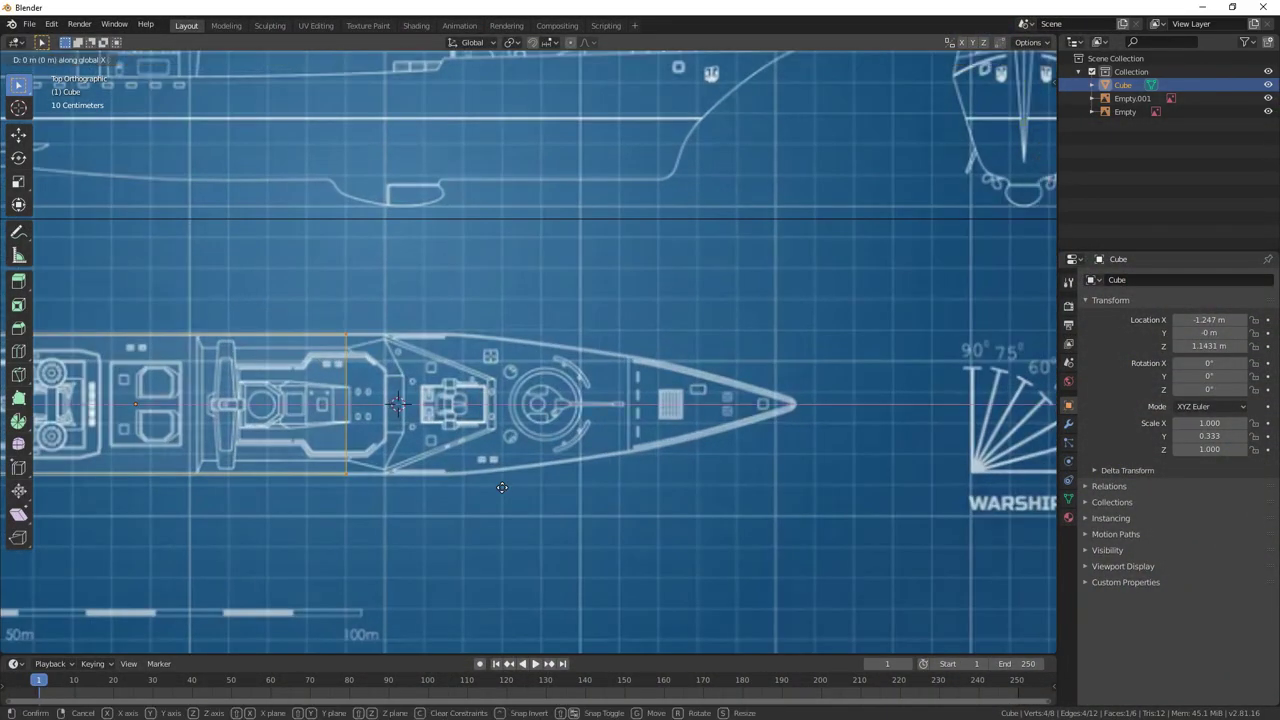
{"action": "left_click", "coordinate": [601, 496]}
Extrude the hull's front end forward in sections and narrow them along Y to follow the bow outline
{"action": "key", "text": "e"}
{"action": "left_click", "coordinate": [637, 512]}
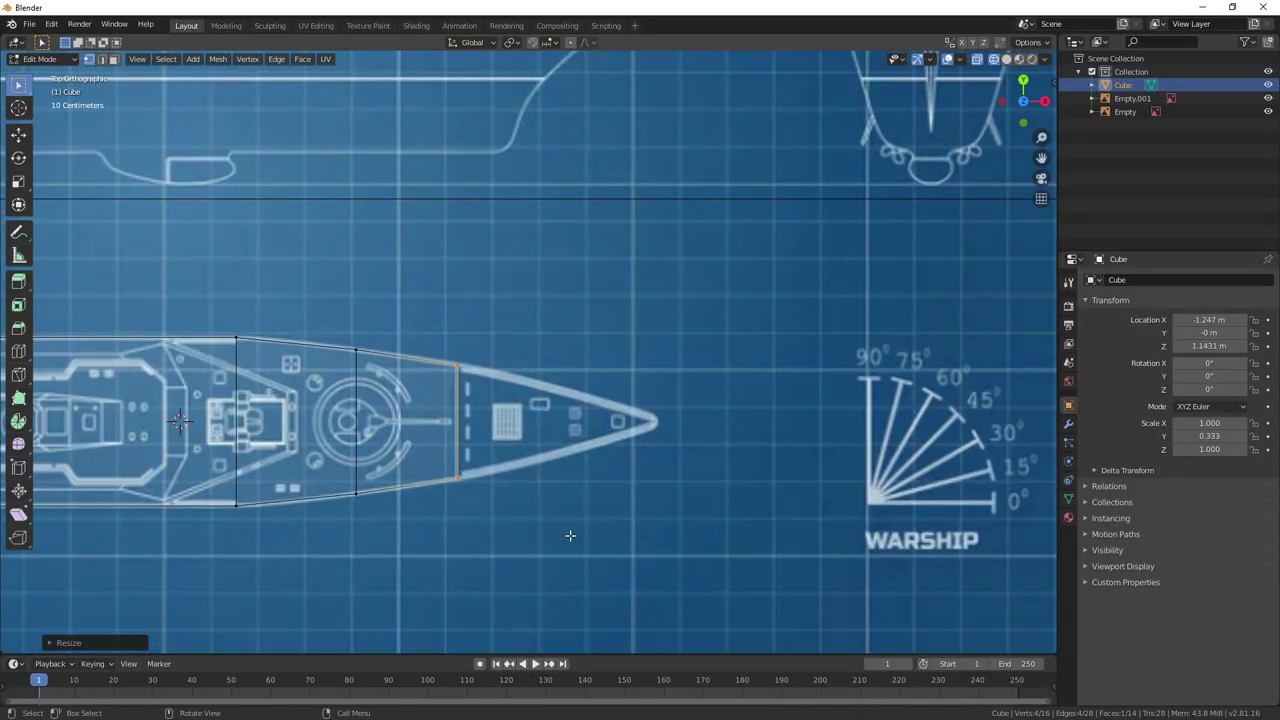
{"action": "key", "text": "e"}
{"action": "left_click", "coordinate": [786, 532]}
{"action": "key", "text": "s"}
{"action": "key", "text": "y"}
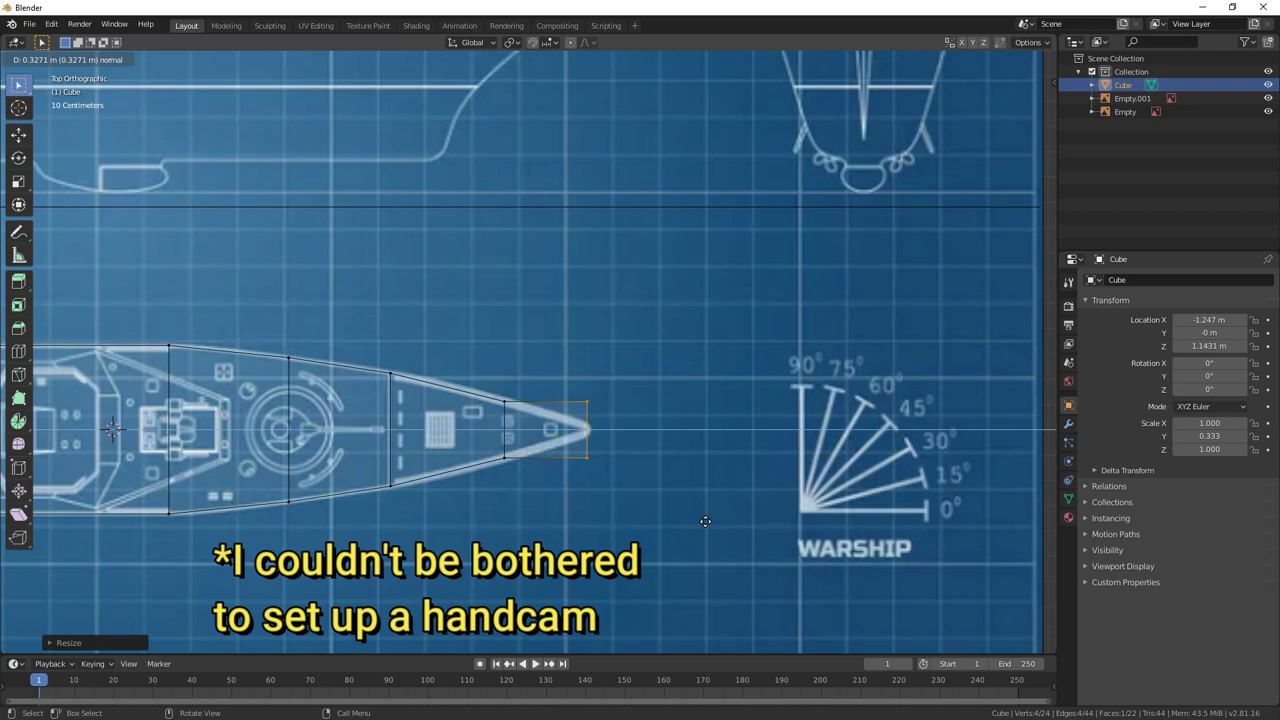
{"action": "left_click", "coordinate": [705, 521]}
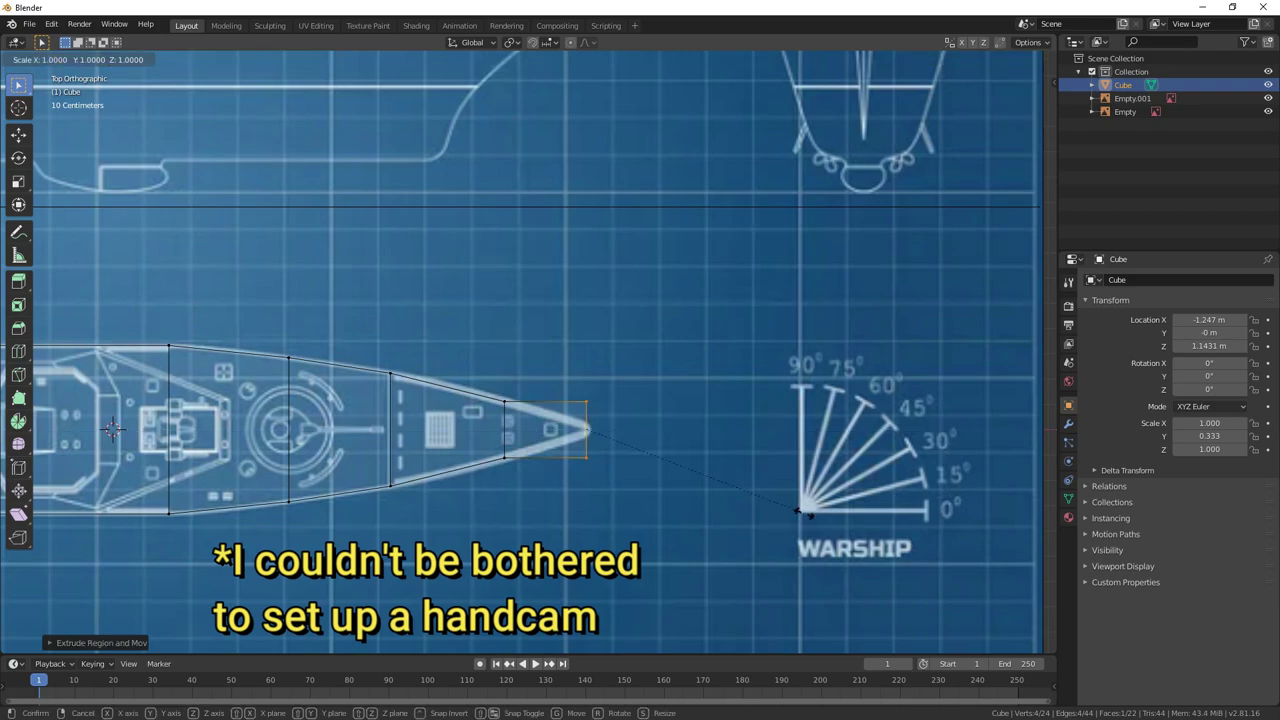
Merge the two upper vertices of the hull's bow tip at their center
{"action": "scroll", "coordinate": [614, 436], "scroll_direction": "up", "scroll_amount": 2}
{"action": "middle_click_drag", "start_coordinate": [614, 436], "coordinate": [618, 350]}
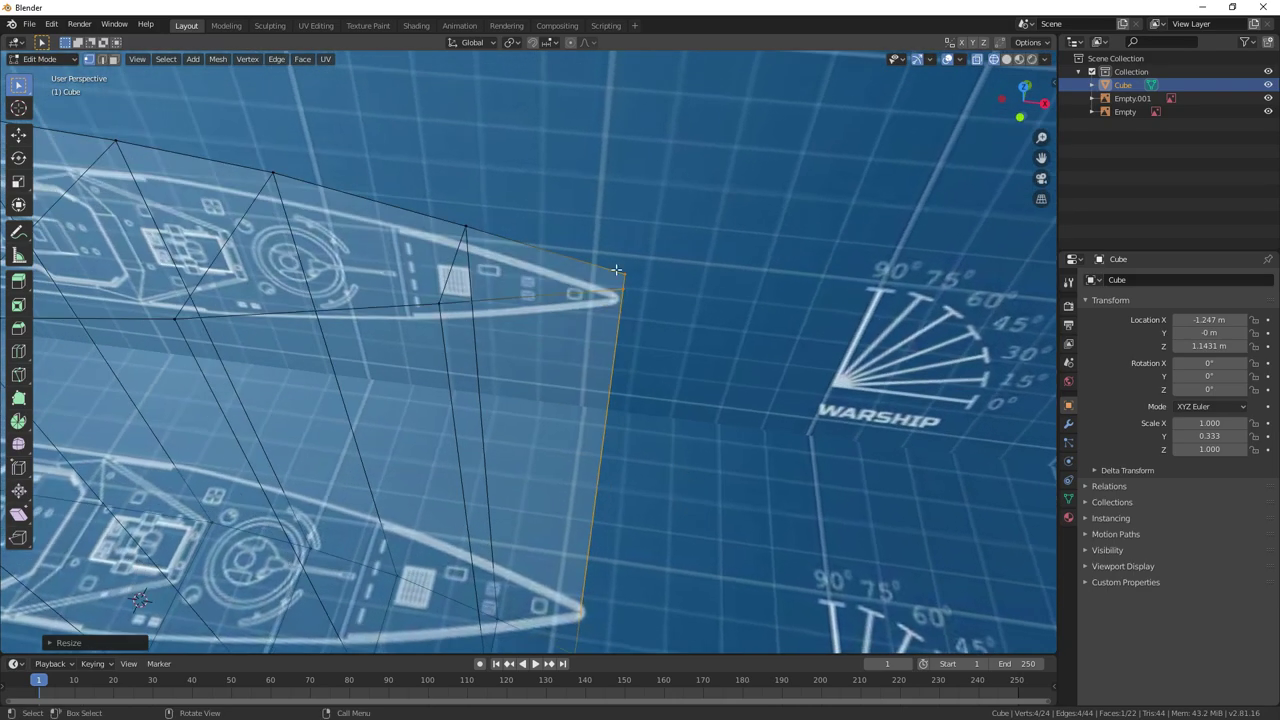
{"action": "left_click_drag", "start_coordinate": [590, 268], "coordinate": [652, 328]}
{"action": "right_click", "coordinate": [652, 328]}
{"action": "mouse_move", "coordinate": [652, 581]}
{"action": "left_click", "coordinate": [706, 582]}
Merge the two lower vertices of the bow tip at their center and start a vertex bevel from the top view
{"action": "scroll", "coordinate": [700, 585], "scroll_direction": "down", "scroll_amount": 1}
{"action": "left_click_drag", "start_coordinate": [540, 600], "coordinate": [617, 632]}
{"action": "right_click", "coordinate": [617, 632]}
{"action": "mouse_move", "coordinate": [618, 632]}
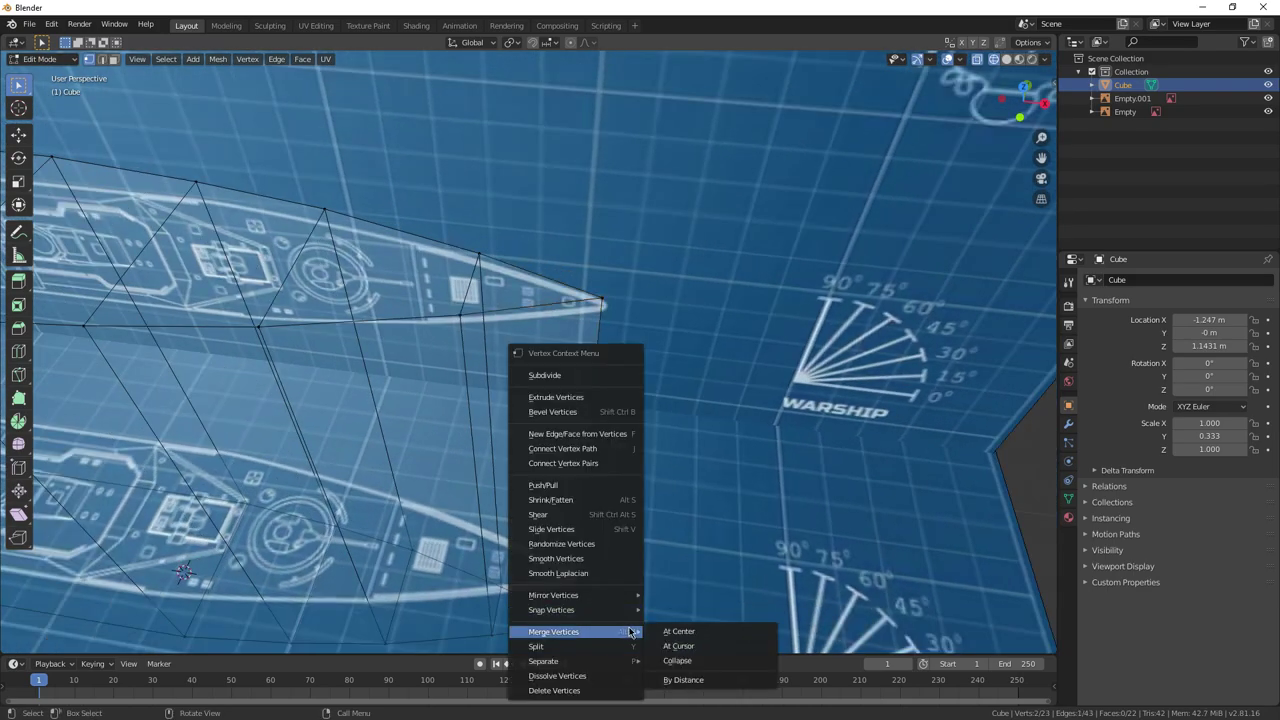
{"action": "left_click", "coordinate": [680, 632]}
{"action": "key", "text": "KP_7"}
{"action": "key", "text": "ctrl+shift+b"}
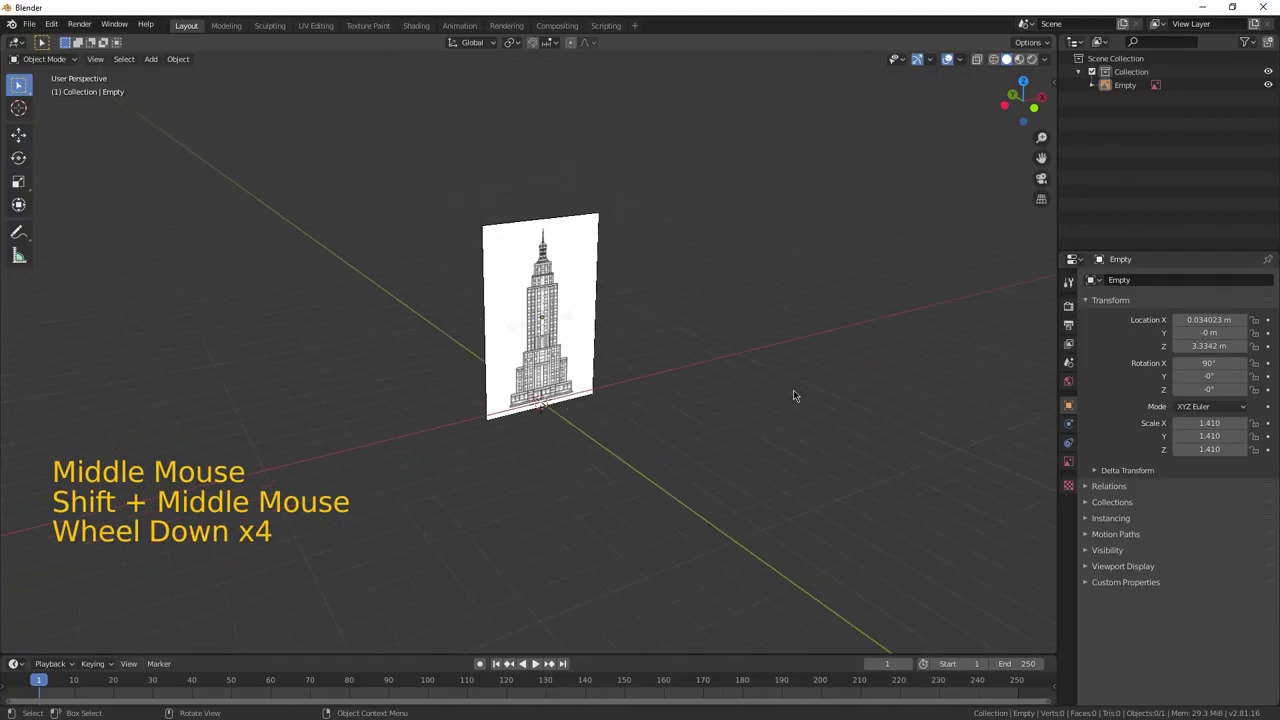
Examine the building reference image from both sides by rotating the view horizontally around it
{"action": "scroll", "coordinate": [733, 355], "scroll_direction": "up", "scroll_amount": 1}
{"action": "middle_click_drag", "start_coordinate": [733, 355], "coordinate": [737, 430], "text": "shift"}
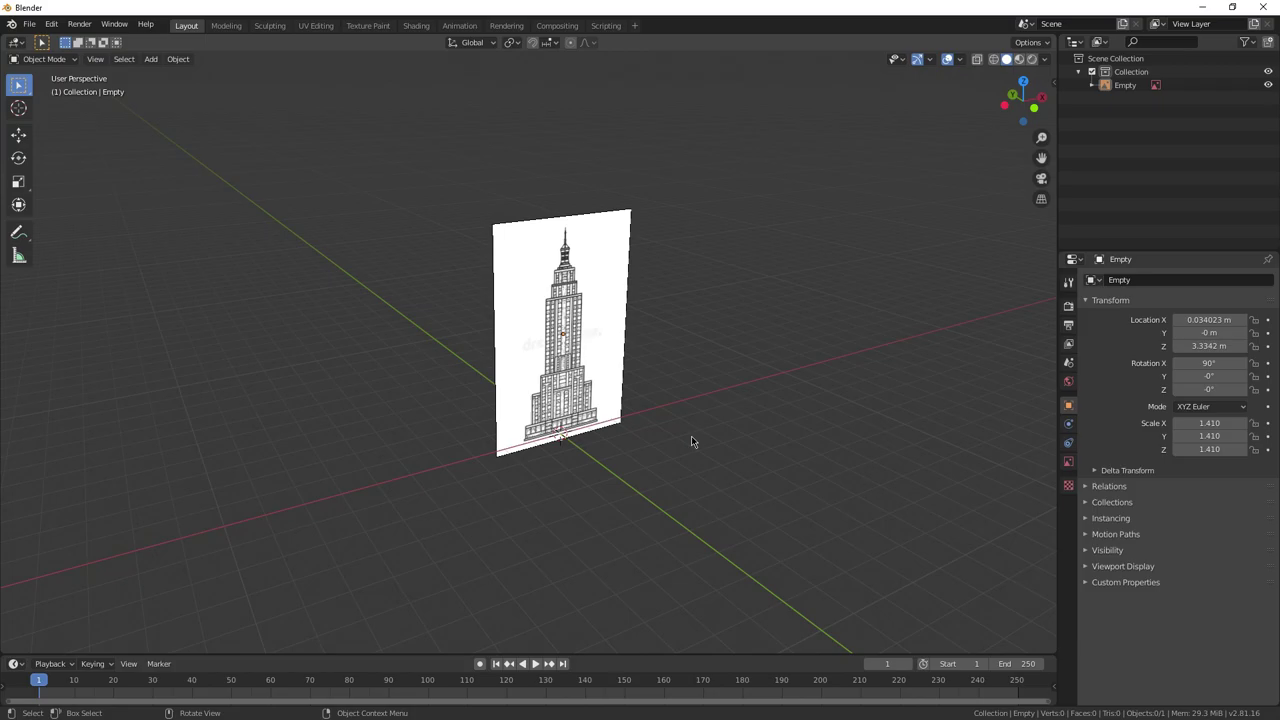
{"action": "key", "text": "KP_6"}
{"action": "key", "text": "KP_6"}
{"action": "key", "text": "KP_6"}
{"action": "key", "text": "KP_6"}
{"action": "key", "text": "KP_6"}
{"action": "key", "text": "KP_6"}
{"action": "key", "text": "KP_6"}
{"action": "key", "text": "KP_4"}
{"action": "key", "text": "KP_4"}
{"action": "key", "text": "KP_4"}
{"action": "key", "text": "KP_4"}
{"action": "key", "text": "KP_4"}
{"action": "key", "text": "KP_4"}
{"action": "key", "text": "KP_4"}
{"action": "key", "text": "KP_4"}
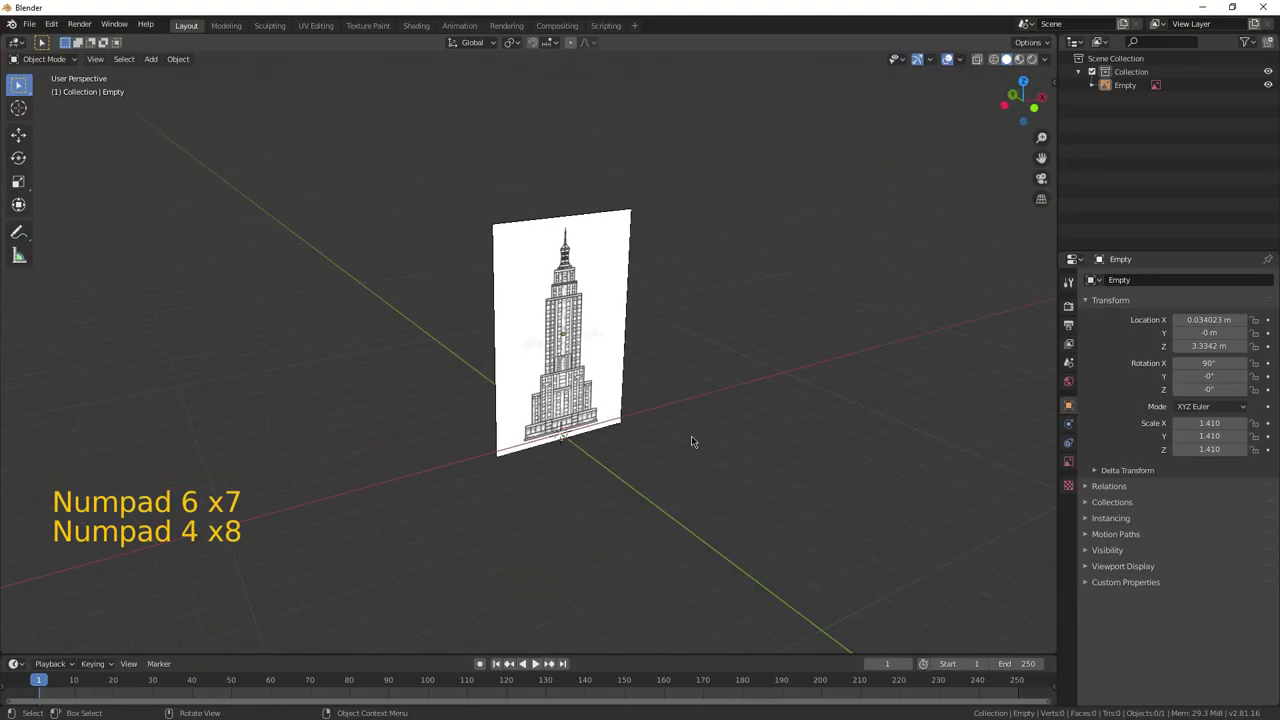
{"action": "key", "text": "KP_4"}
{"action": "key", "text": "KP_4"}
{"action": "key", "text": "KP_4"}
{"action": "key", "text": "KP_4"}
{"action": "key", "text": "KP_4"}
{"action": "key", "text": "KP_4"}
{"action": "key", "text": "KP_4"}
{"action": "key", "text": "KP_6"}
{"action": "key", "text": "KP_6"}
{"action": "key", "text": "KP_6"}
{"action": "key", "text": "KP_6"}
{"action": "key", "text": "KP_6"}
{"action": "key", "text": "KP_6"}
{"action": "key", "text": "KP_6"}
{"action": "key", "text": "KP_6"}
{"action": "key", "text": "KP_6"}
{"action": "key", "text": "KP_6"}
{"action": "key", "text": "KP_6"}
{"action": "key", "text": "KP_6"}
{"action": "key", "text": "KP_6"}
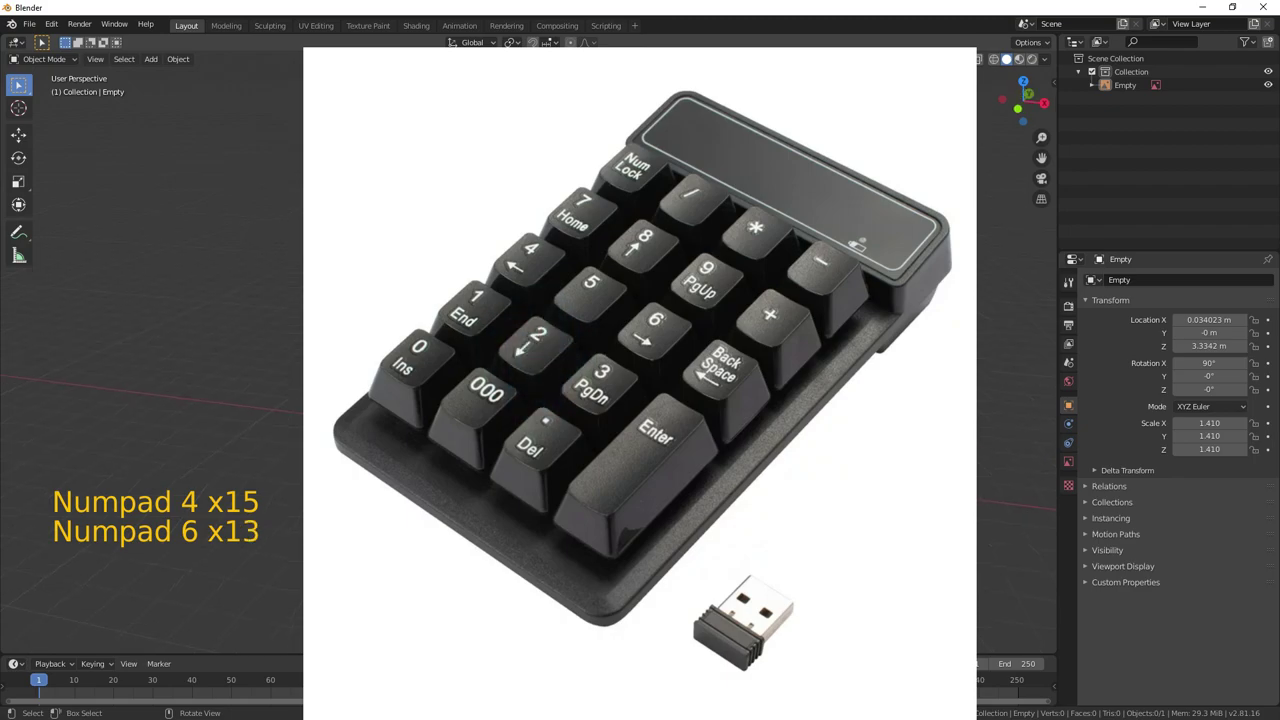
Examine the building reference image from higher, lower and side angles
{"action": "key", "text": "KP_8"}
{"action": "key", "text": "KP_8"}
{"action": "key", "text": "KP_8"}
{"action": "key", "text": "KP_8"}
{"action": "key", "text": "KP_2"}
{"action": "key", "text": "KP_2"}
{"action": "key", "text": "KP_2"}
{"action": "key", "text": "KP_2"}
{"action": "key", "text": "KP_2"}
{"action": "key", "text": "KP_2"}
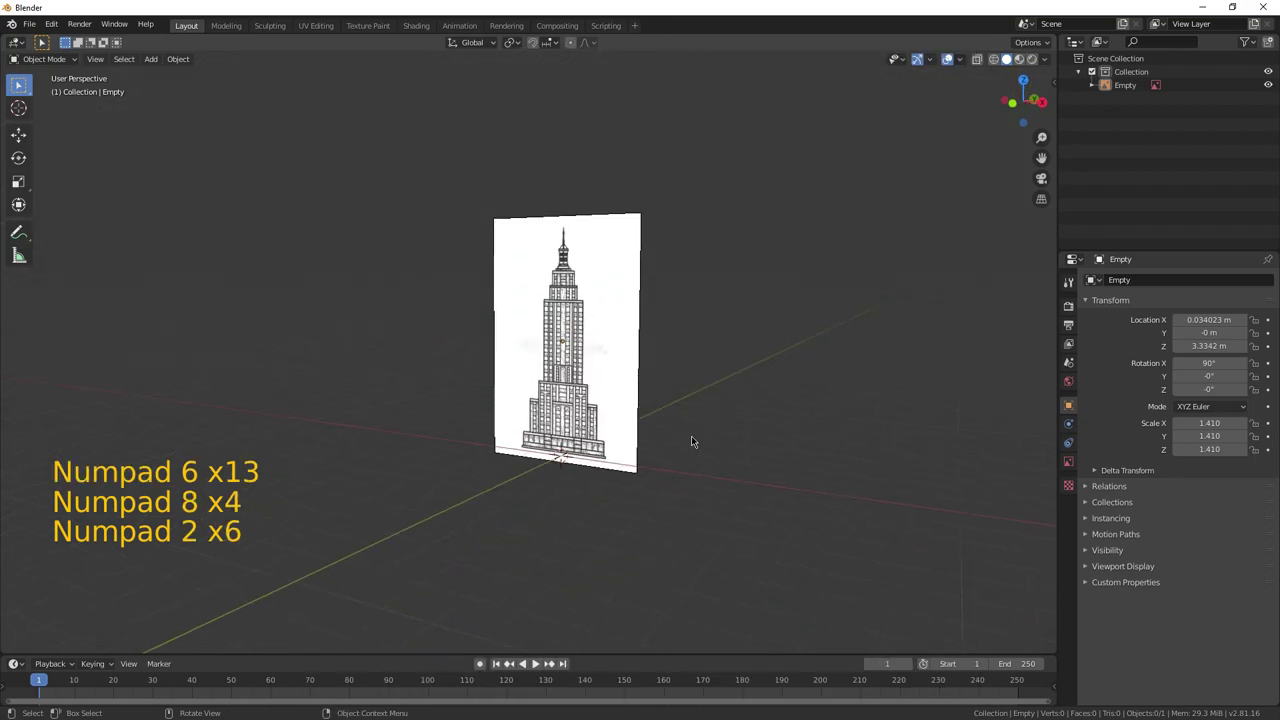
{"action": "key", "text": "KP_6"}
{"action": "key", "text": "KP_6"}
{"action": "key", "text": "KP_6"}
{"action": "key", "text": "KP_6"}
{"action": "key", "text": "KP_6"}
{"action": "key", "text": "KP_6"}
{"action": "key", "text": "KP_6"}
{"action": "key", "text": "KP_6"}
{"action": "key", "text": "KP_8"}
{"action": "key", "text": "KP_8"}
{"action": "key", "text": "KP_8"}
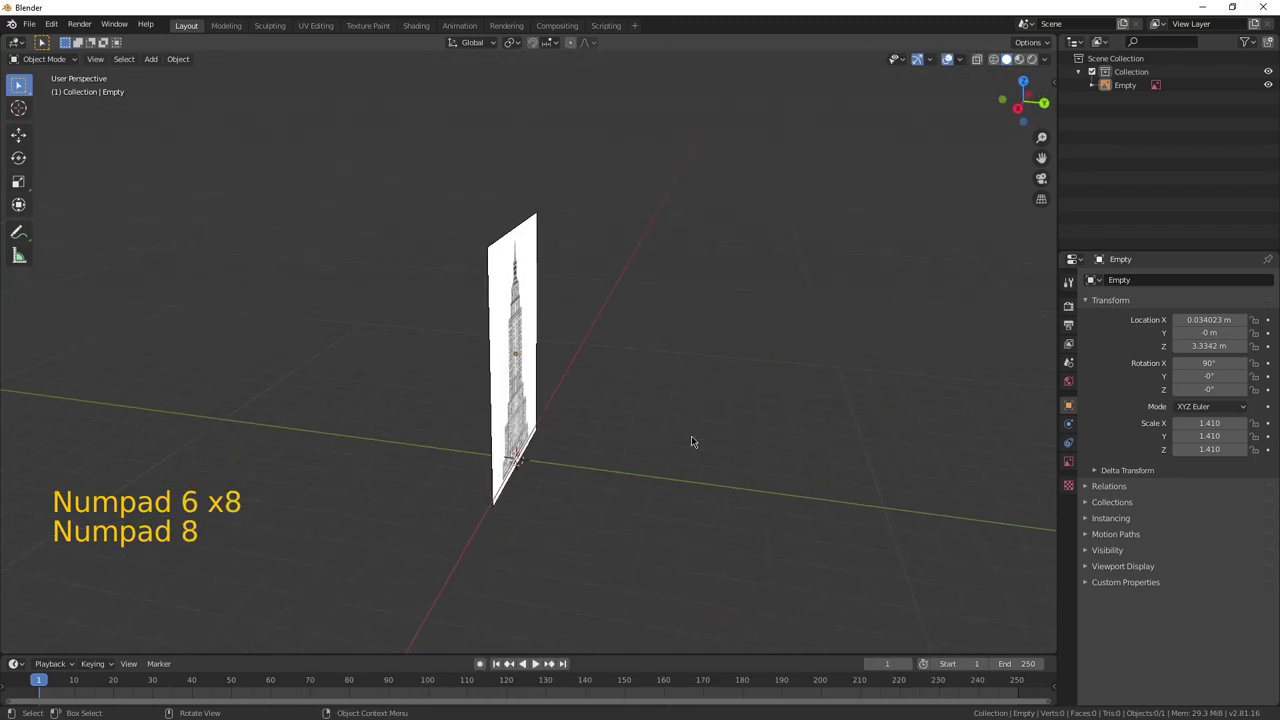
Inspect the reference image in front, right and top orthographic views, then from a slightly raised perspective angle
{"action": "key", "text": "KP_1"}
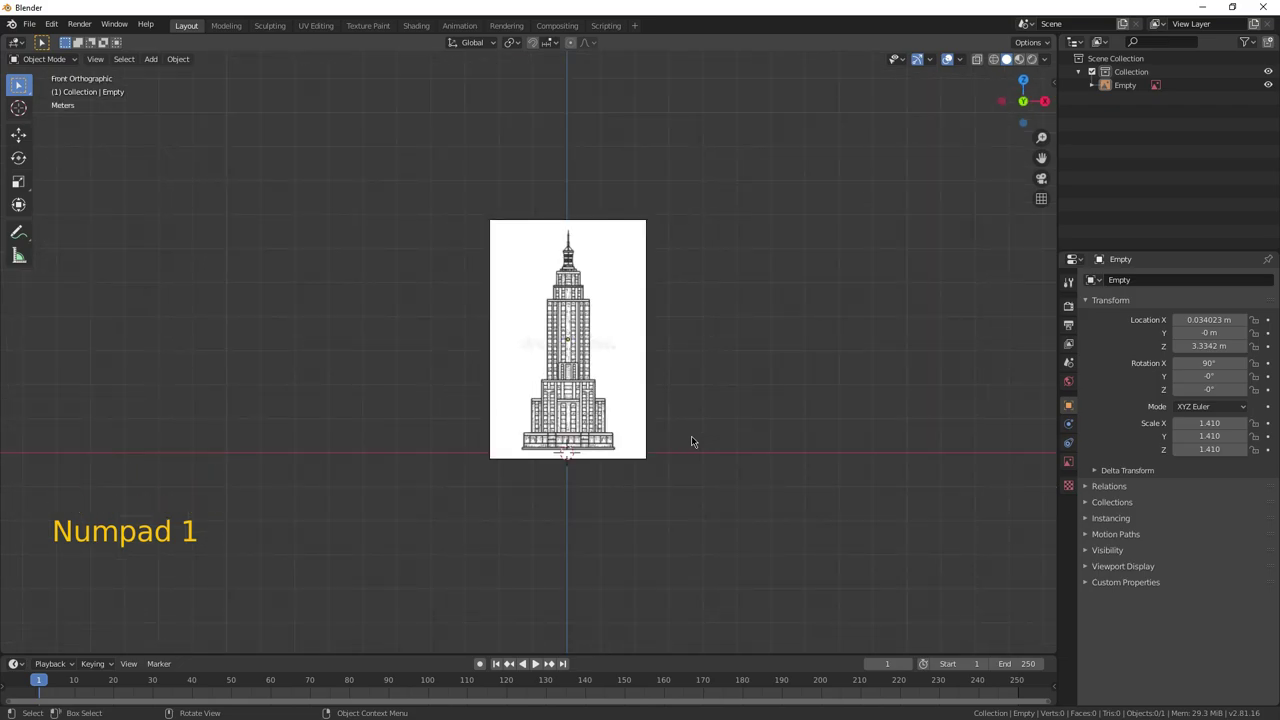
{"action": "key", "text": "KP_3"}
{"action": "key", "text": "KP_7"}
{"action": "key", "text": "KP_1"}
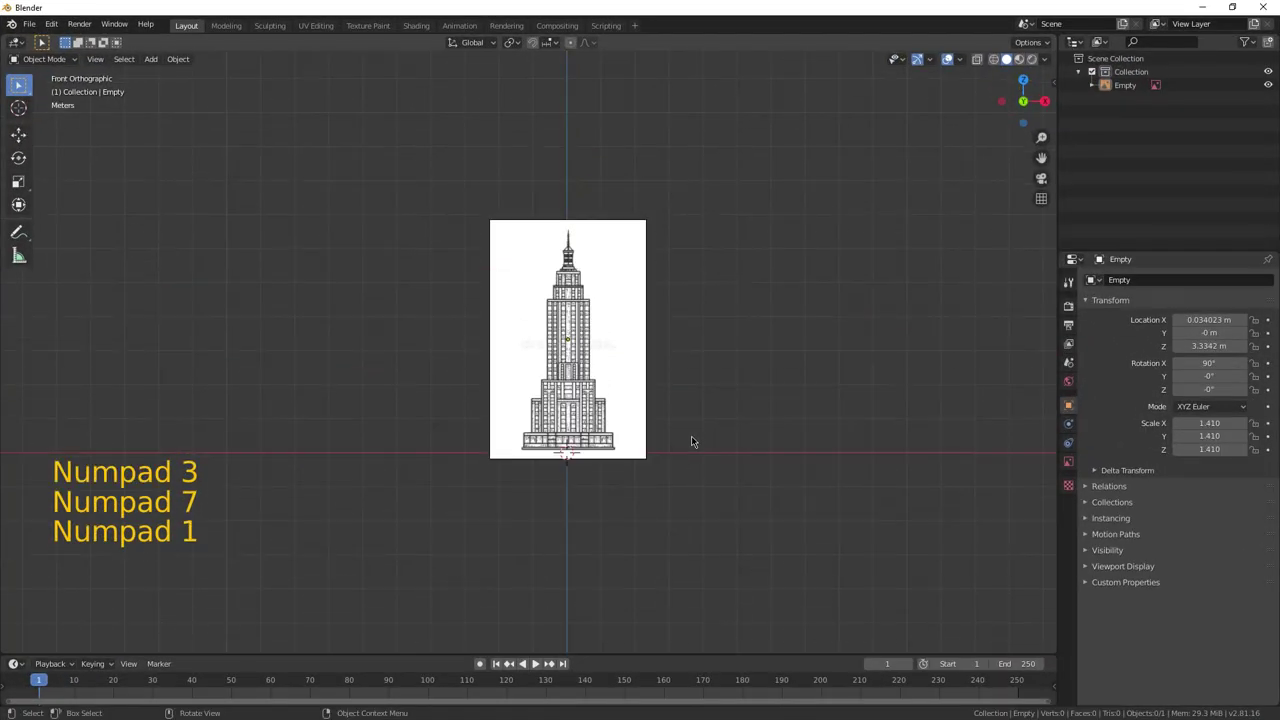
{"action": "key", "text": "KP_8"}
{"action": "key", "text": "KP_8"}
{"action": "key", "text": "KP_6"}
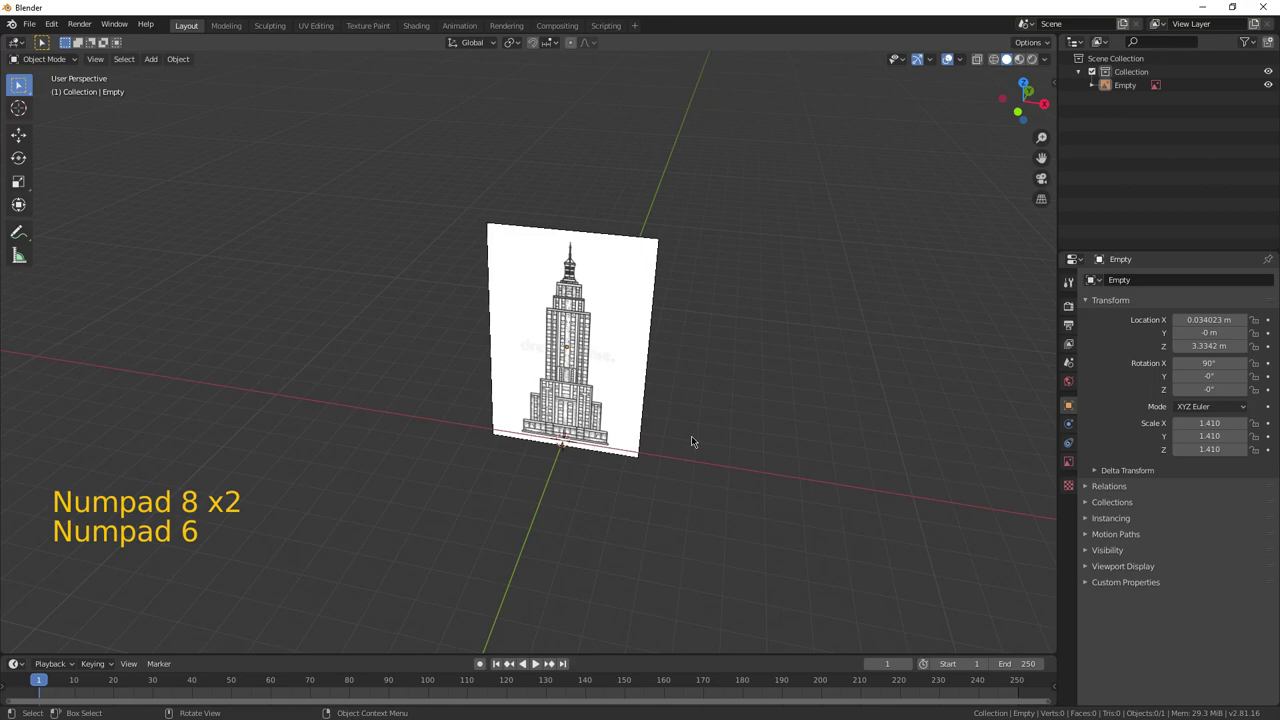
{"action": "key", "text": "KP_2"}
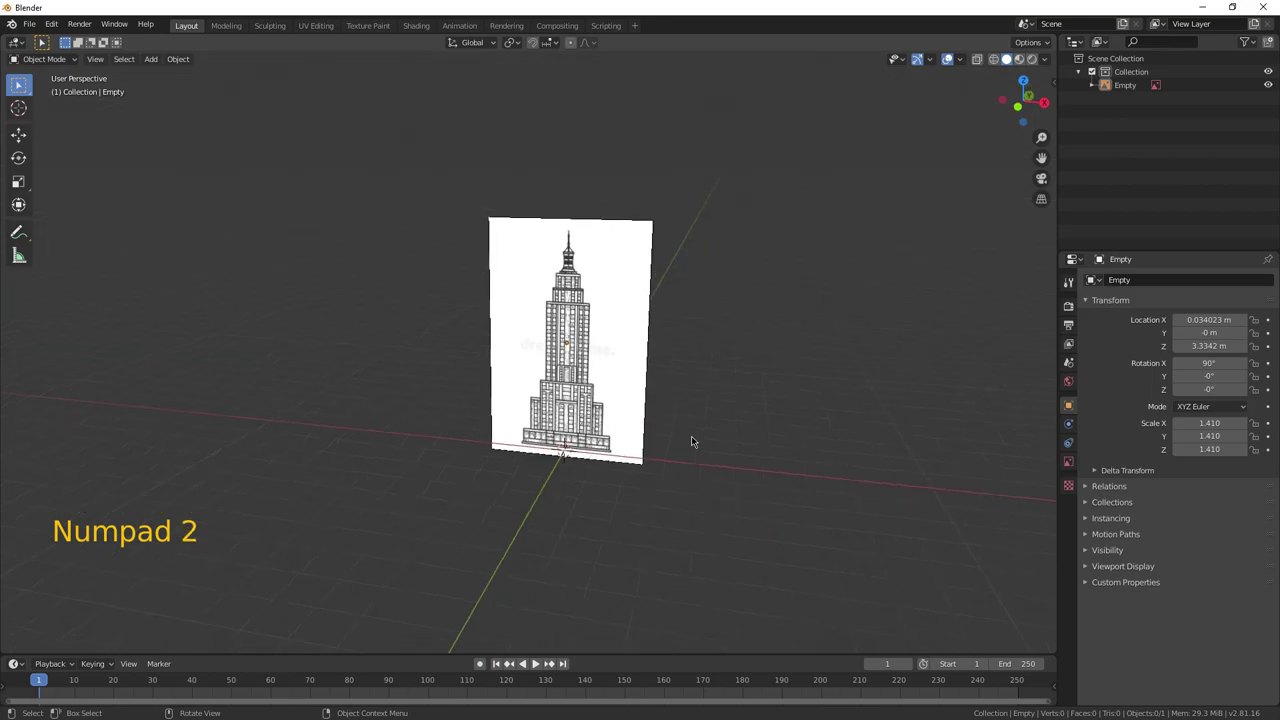
Add a plane, scale it to 1.5 along X, and extrude it 0.6 m upward as the building's base
{"action": "key", "text": "shift+a"}
{"action": "mouse_move", "coordinate": [692, 438]}
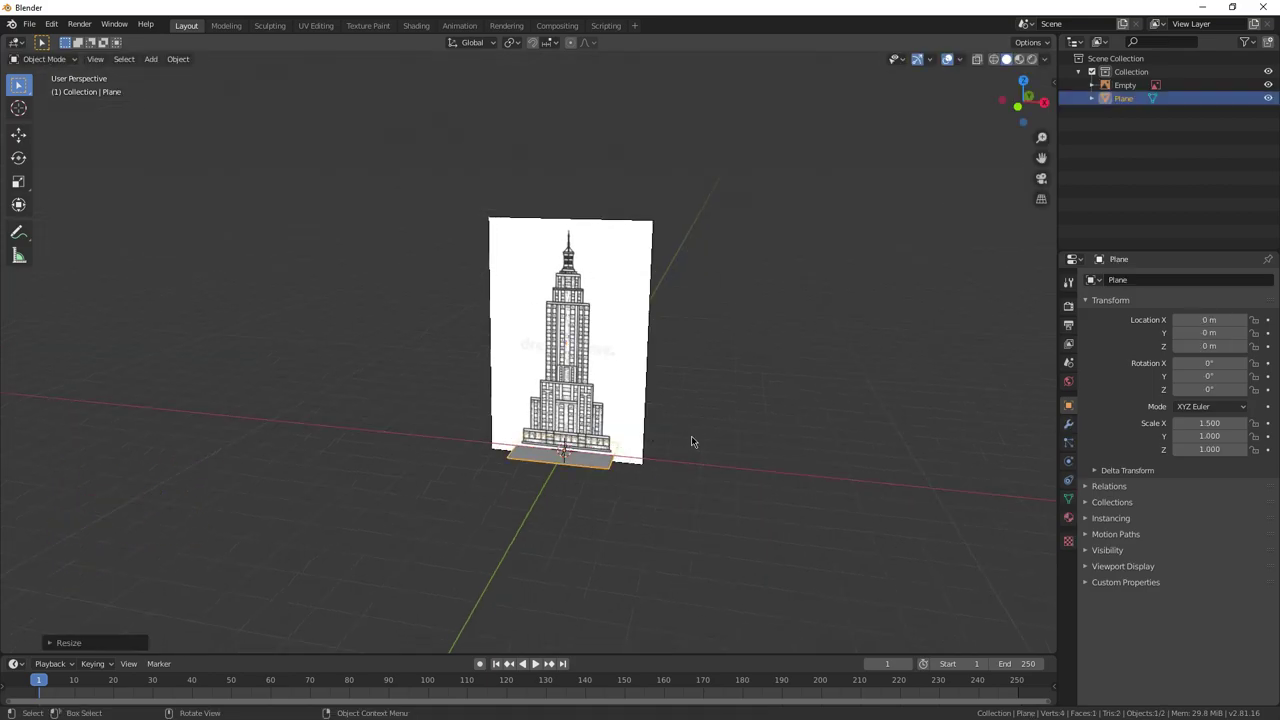
{"action": "key", "text": "Tab"}
{"action": "type", "text": "e1.4"}
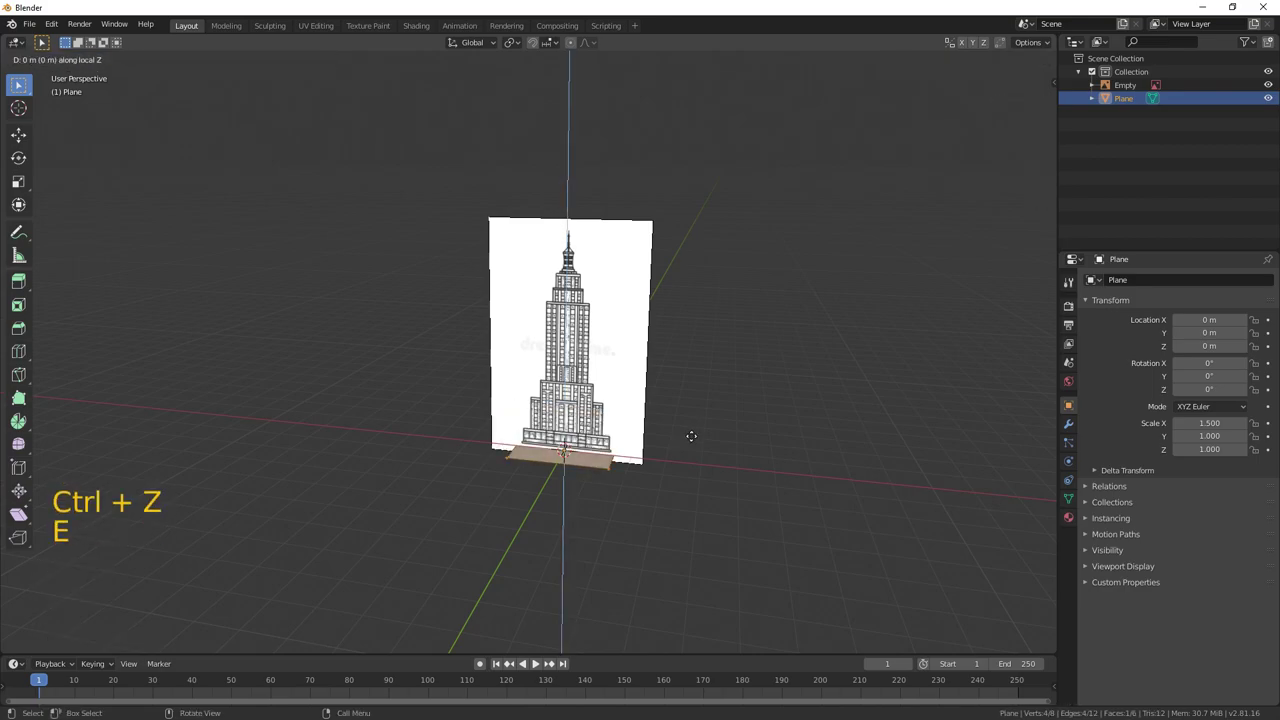
{"action": "type", "text": "0.6"}
{"action": "key", "text": "Return"}
Inset the base's top face by 0.3 m and extrude it 1 m to form the second tier
{"action": "type", "text": "i0.3"}
{"action": "key", "text": "Return"}
{"action": "type", "text": "e1"}
{"action": "key", "text": "Return"}
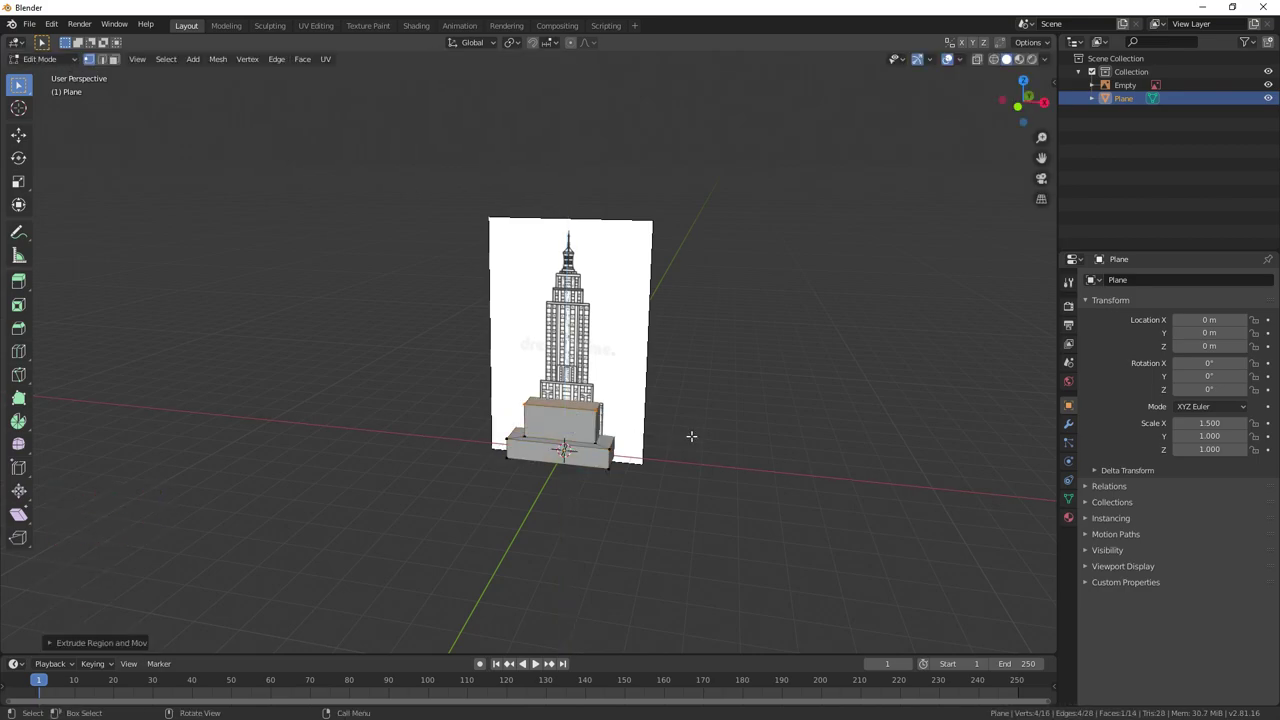
{"action": "key", "text": "i"}
{"action": "key", "text": "Return"}
{"action": "key", "text": "ctrl+z"}
Inset the second tier's top face by 0.2 m, extrude it 1 m, and lower it 0.2 m along Z
{"action": "type", "text": "i0.2"}
{"action": "key", "text": "Return"}
{"action": "type", "text": "e1"}
{"action": "key", "text": "Return"}
{"action": "type", "text": "gz-0.2"}
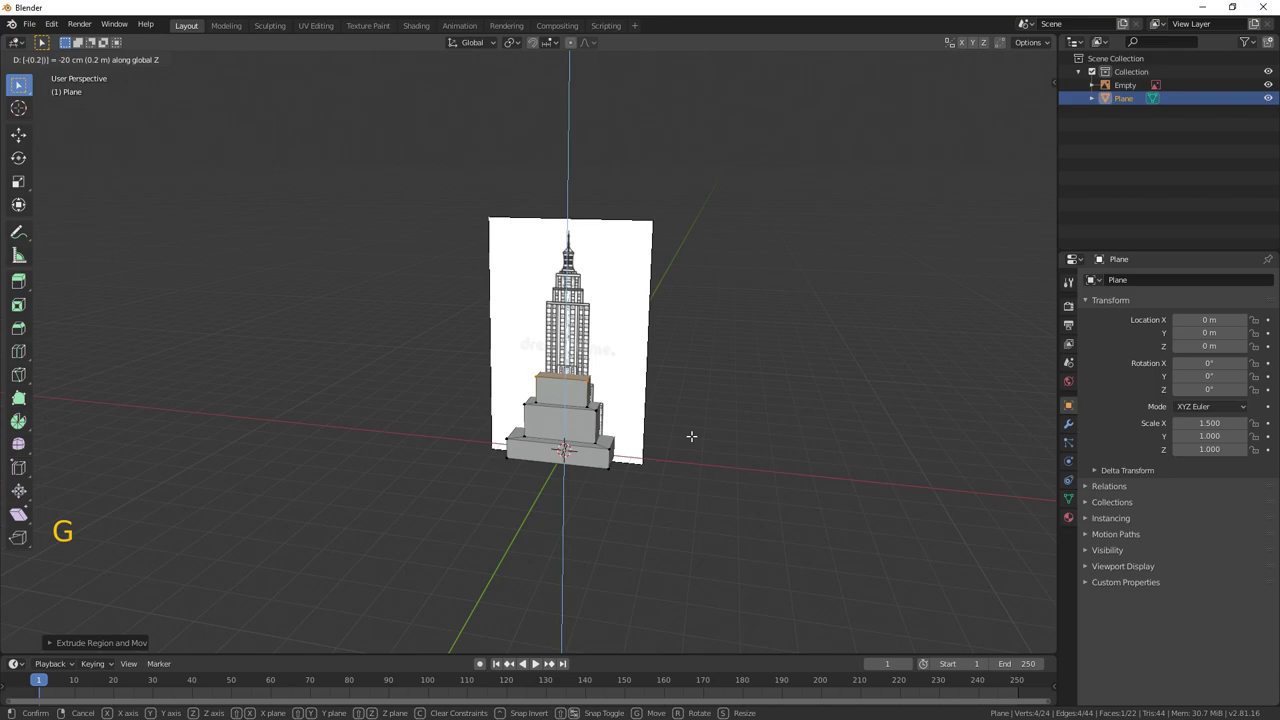
{"action": "key", "text": "Return"}
Inspect the stacked building tiers from all around and against the reference image in front view
{"action": "key", "text": "KP_4"}
{"action": "key", "text": "KP_4"}
{"action": "key", "text": "KP_4"}
{"action": "key", "text": "KP_6"}
{"action": "key", "text": "KP_6"}
{"action": "key", "text": "KP_6"}
{"action": "key", "text": "KP_6"}
{"action": "key", "text": "KP_6"}
{"action": "key", "text": "KP_6"}
{"action": "key", "text": "KP_6"}
{"action": "key", "text": "KP_6"}
{"action": "key", "text": "KP_6"}
{"action": "key", "text": "KP_6"}
{"action": "key", "text": "KP_6"}
{"action": "key", "text": "KP_6"}
{"action": "key", "text": "KP_6"}
{"action": "key", "text": "KP_6"}
{"action": "key", "text": "KP_6"}
{"action": "key", "text": "KP_6"}
{"action": "key", "text": "KP_6"}
{"action": "key", "text": "KP_6"}
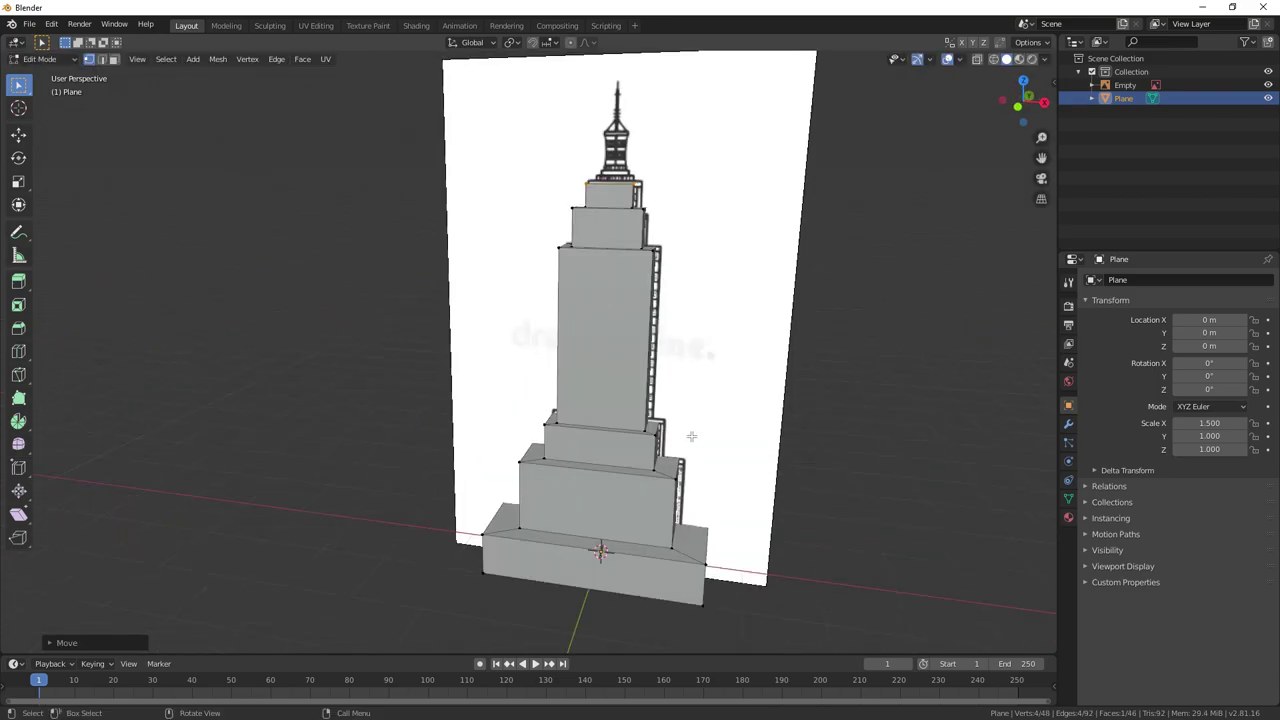
{"action": "key", "text": "KP_1"}
{"action": "type", "text": "i0.1"}
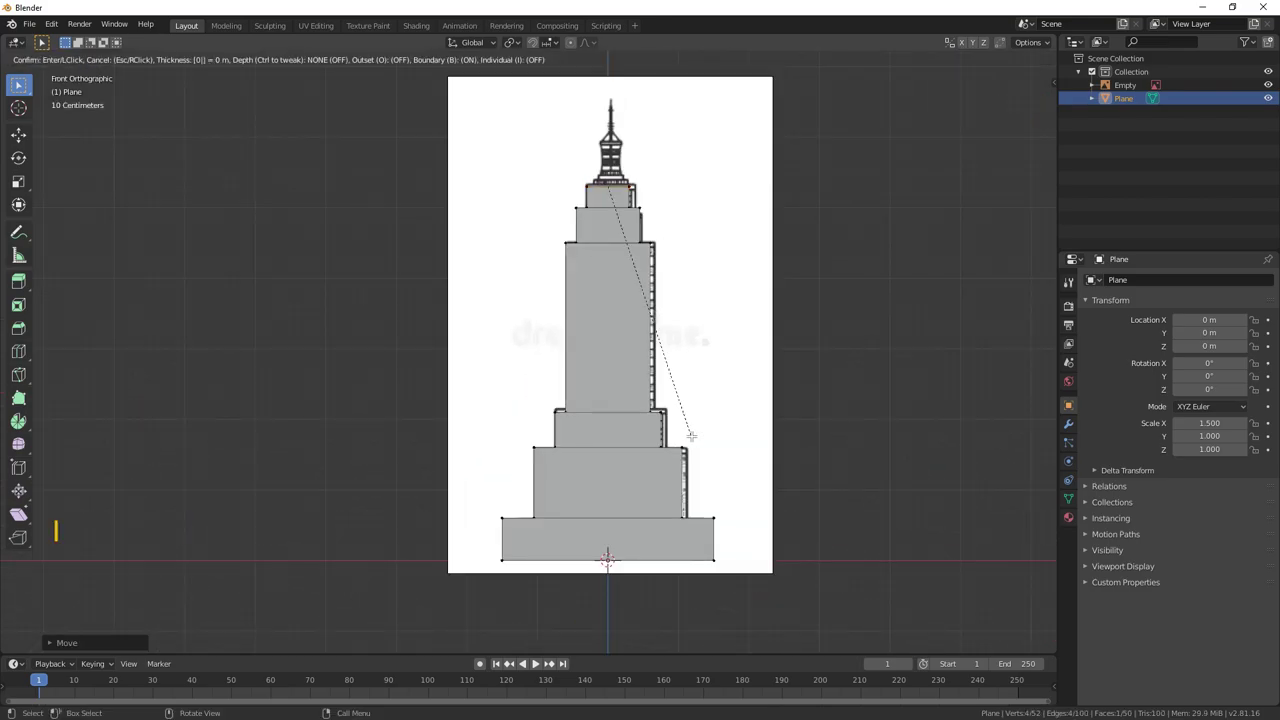
{"action": "key", "text": "Return"}
{"action": "key", "text": "ctrl+z"}
Inset the tower's topmost face by 0.05 m and extrude it 0.1 m to form a small step below the spire
{"action": "type", "text": "i0.05"}
{"action": "key", "text": "Return"}
{"action": "type", "text": "e0.1"}
{"action": "key", "text": "Return"}
Add another small step with a 0.05 m inset and 0.1 m extrusion, and lower its top face 0.055 m along Z
{"action": "type", "text": "i0.05"}
{"action": "key", "text": "Return"}
{"action": "type", "text": "e0.1"}
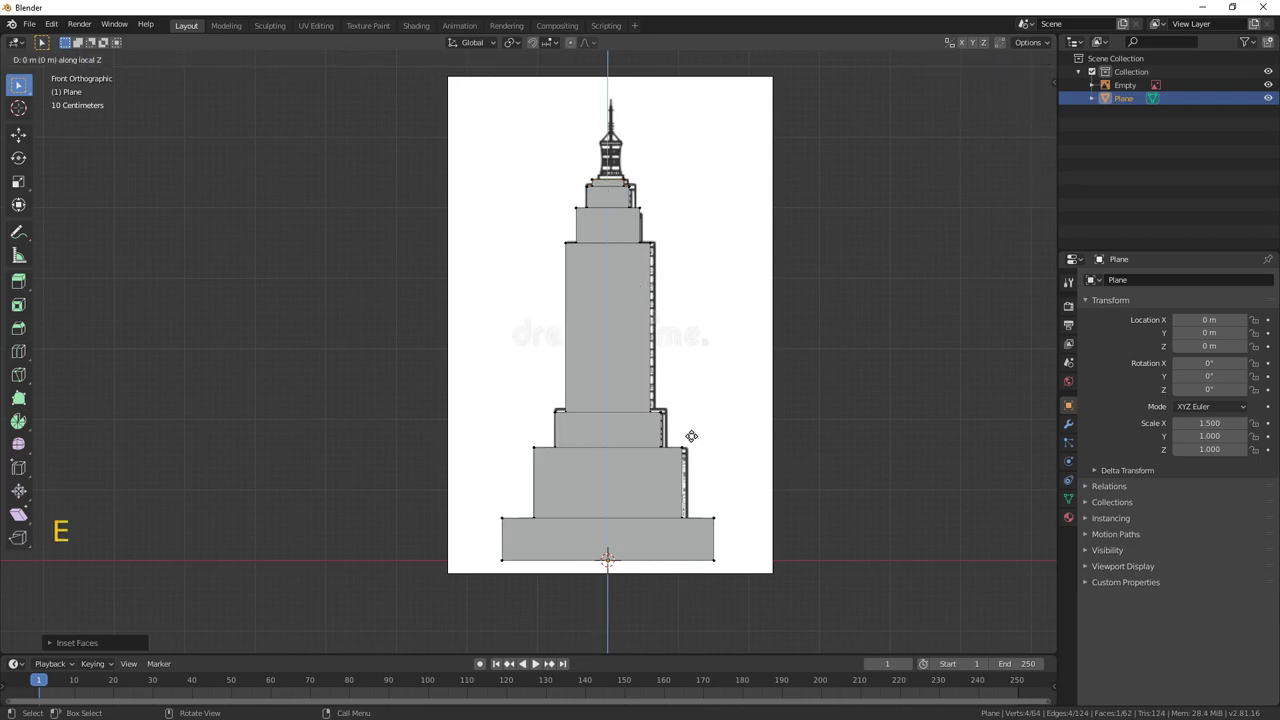
{"action": "key", "text": "Return"}
{"action": "type", "text": "gz-0.055"}
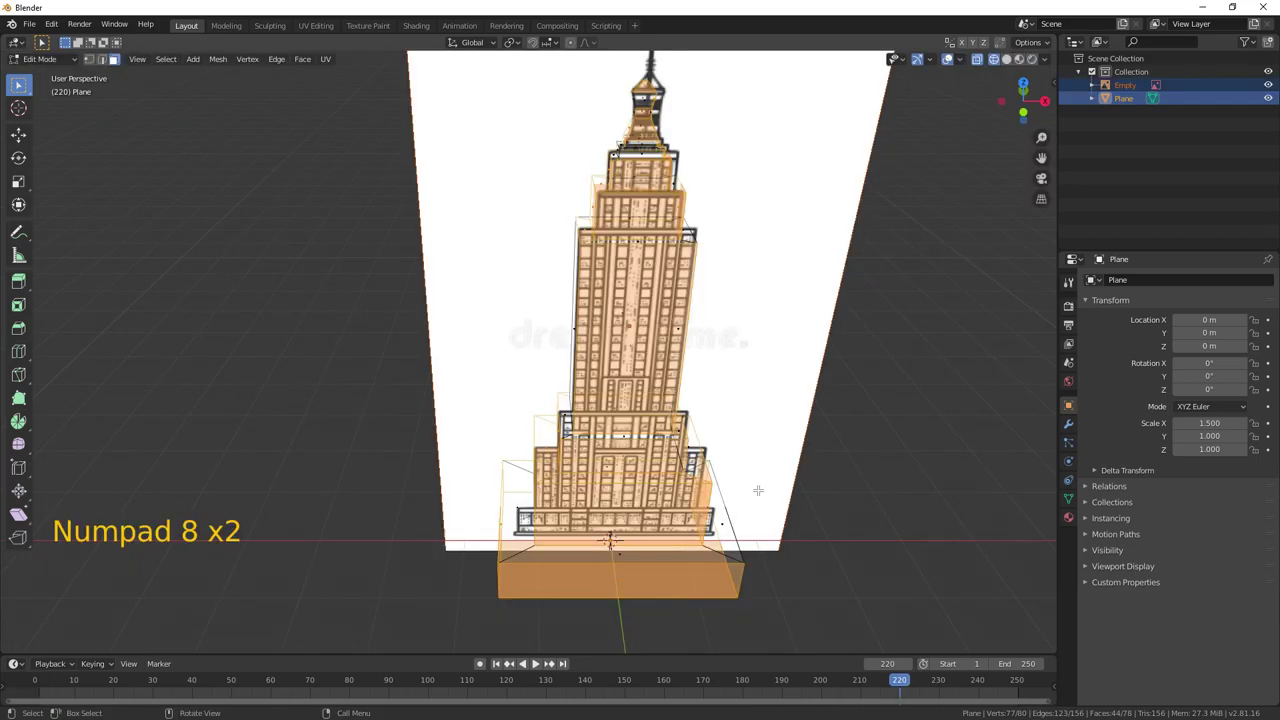
Switch the viewport from wireframe to solid shading and view the building from an angled perspective
{"action": "key", "text": "KP_6"}
{"action": "key", "text": "KP_6"}
{"action": "key", "text": "KP_6"}
{"action": "key", "text": "KP_6"}
{"action": "key", "text": "KP_6"}
{"action": "key", "text": "KP_6"}
{"action": "key", "text": "shift+z"}
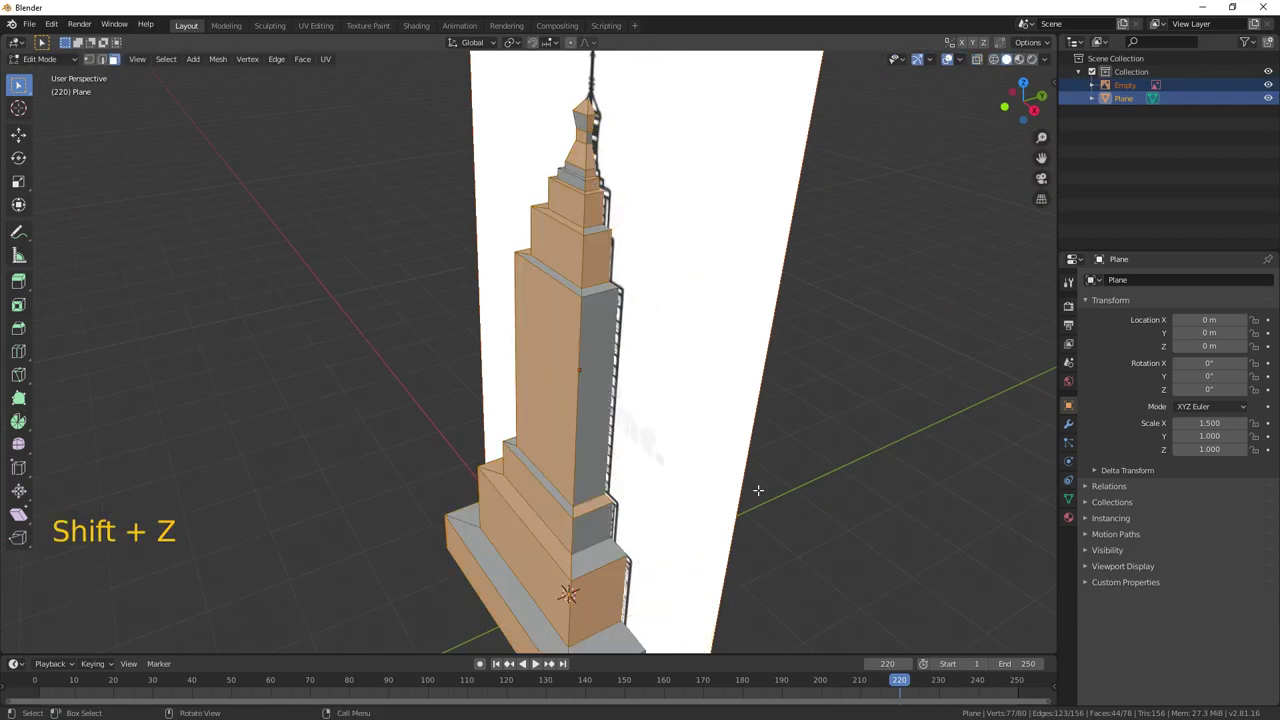
{"action": "key", "text": "KP_4"}
{"action": "key", "text": "KP_4"}
{"action": "key", "text": "KP_4"}
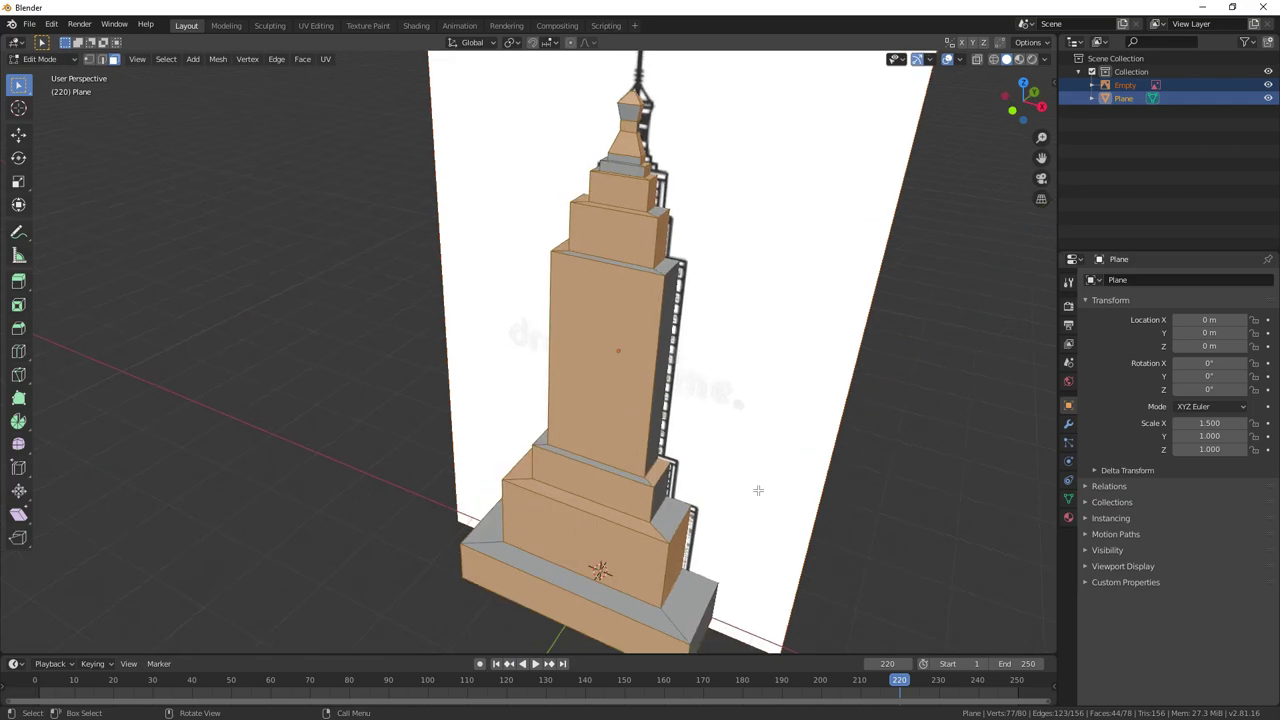
Extend the face selection on the building by running the Select Random operator twice
{"action": "key", "text": "F3"}
{"action": "type", "text": "selec"}
{"action": "key", "text": "Down"}
{"action": "key", "text": "Down"}
{"action": "key", "text": "Down"}
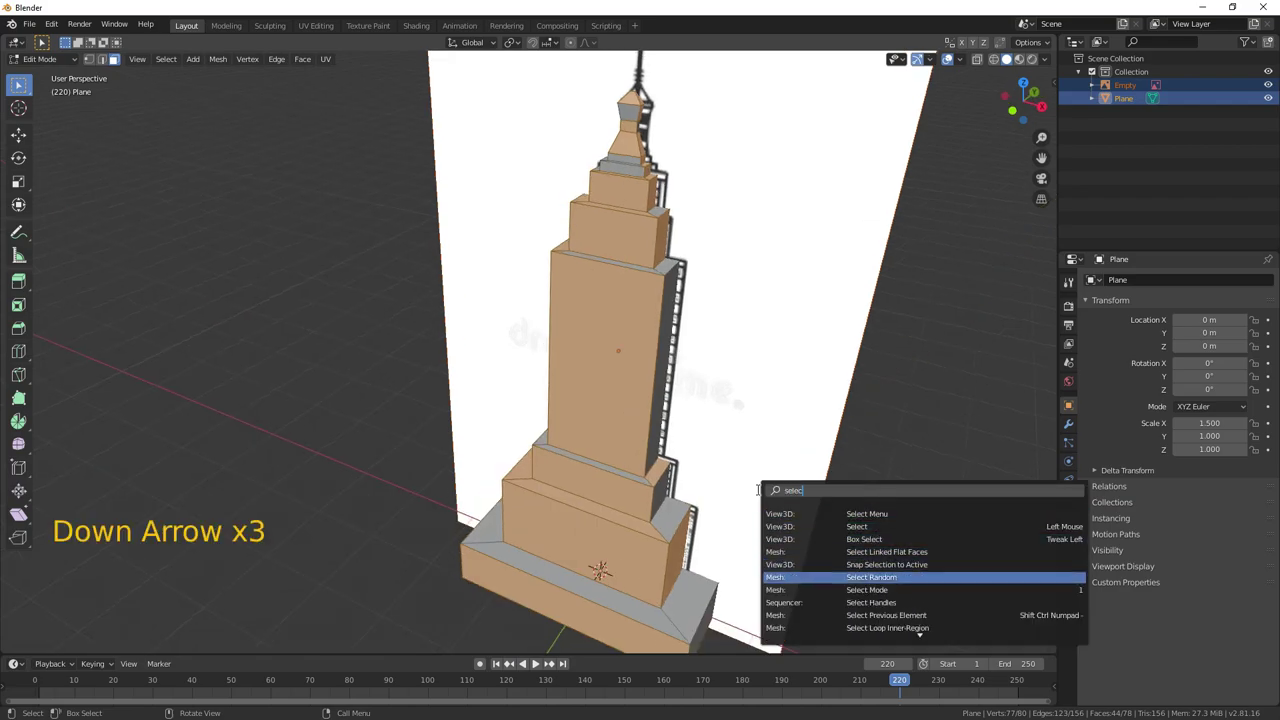
{"action": "key", "text": "Return"}
{"action": "key", "text": "Right"}
{"action": "key", "text": "F3"}
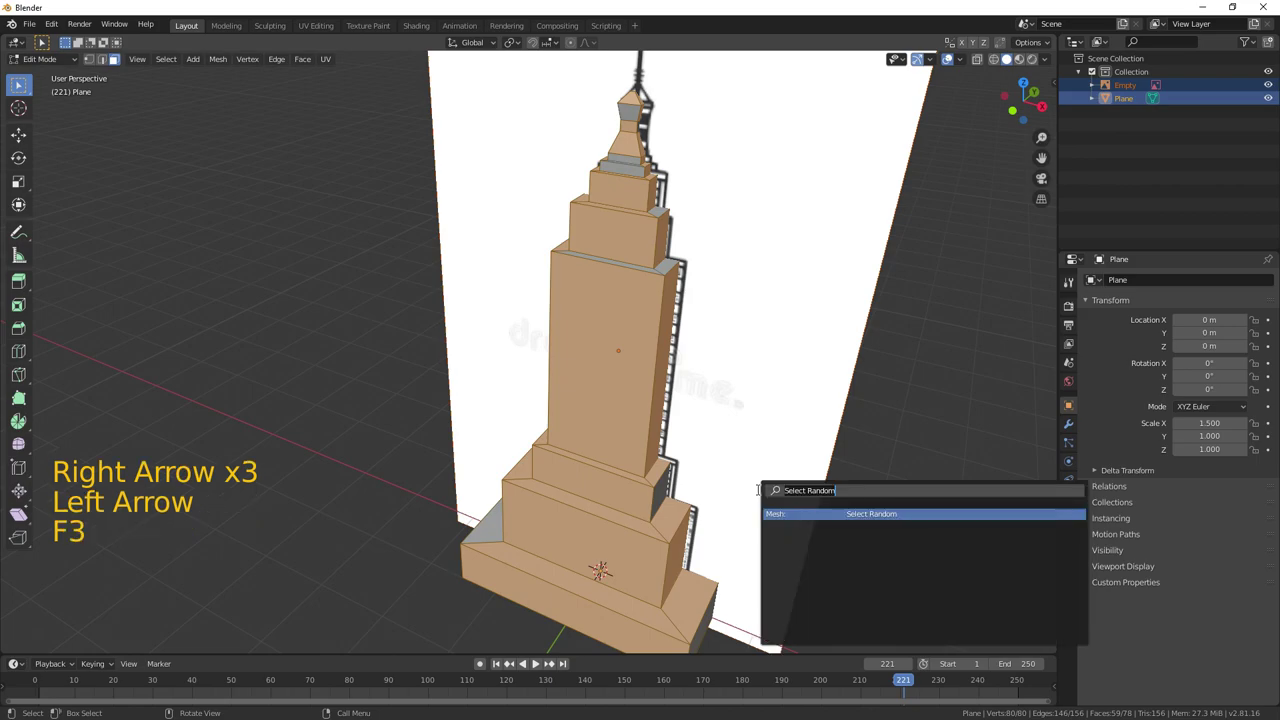
{"action": "key", "text": "Return"}
Examine the selected faces on every side of the building
{"action": "key", "text": "KP_6"}
{"action": "key", "text": "KP_6"}
{"action": "key", "text": "KP_6"}
{"action": "key", "text": "KP_6"}
{"action": "key", "text": "KP_6"}
{"action": "key", "text": "KP_6"}
{"action": "key", "text": "KP_6"}
{"action": "key", "text": "KP_6"}
{"action": "key", "text": "KP_6"}
{"action": "key", "text": "KP_6"}
{"action": "key", "text": "KP_6"}
{"action": "key", "text": "KP_6"}
{"action": "key", "text": "KP_6"}
{"action": "key", "text": "KP_6"}
{"action": "key", "text": "KP_6"}
{"action": "key", "text": "KP_6"}
{"action": "key", "text": "KP_6"}
{"action": "key", "text": "KP_6"}
{"action": "key", "text": "KP_6"}
{"action": "key", "text": "KP_6"}
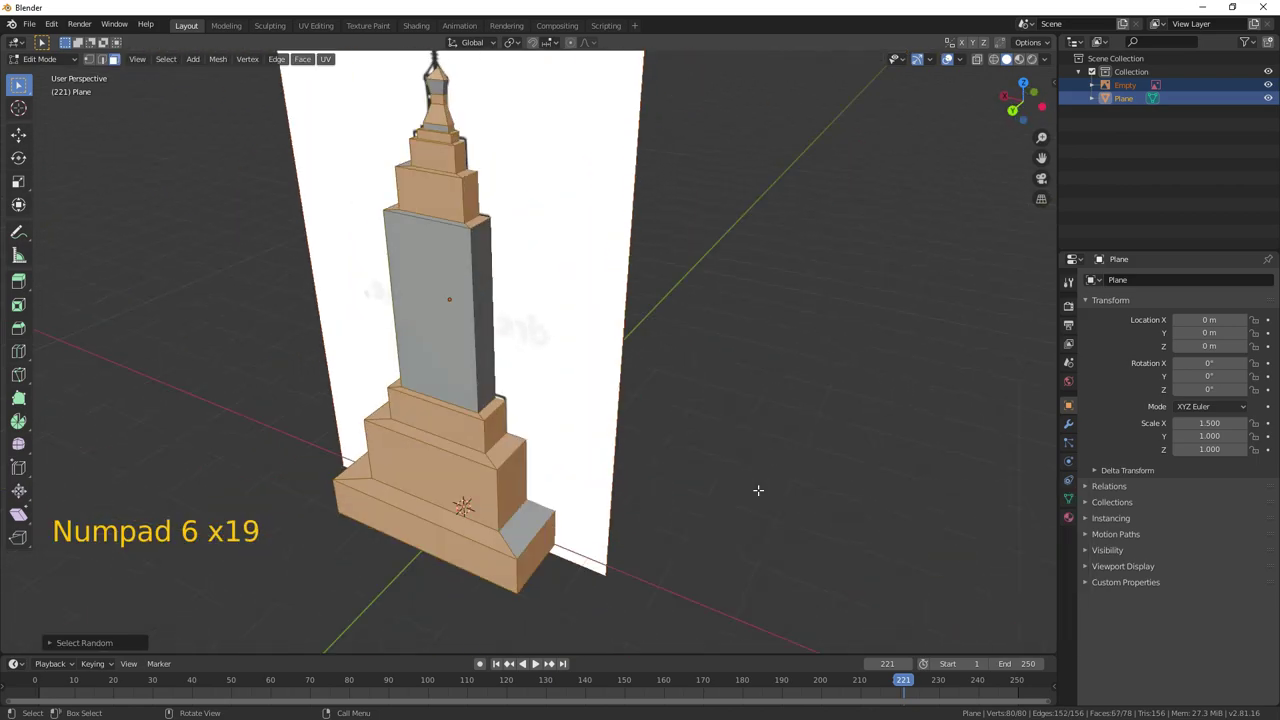
{"action": "key", "text": "KP_6"}
{"action": "key", "text": "KP_6"}
{"action": "key", "text": "KP_6"}
{"action": "key", "text": "KP_6"}
{"action": "key", "text": "KP_6"}
{"action": "key", "text": "KP_6"}
{"action": "key", "text": "KP_6"}
{"action": "key", "text": "KP_4"}
{"action": "key", "text": "KP_4"}
{"action": "key", "text": "KP_4"}
{"action": "key", "text": "KP_4"}
{"action": "key", "text": "KP_4"}
{"action": "key", "text": "KP_4"}
{"action": "key", "text": "KP_4"}
{"action": "key", "text": "KP_4"}
{"action": "key", "text": "KP_4"}
{"action": "key", "text": "KP_4"}
{"action": "key", "text": "KP_4"}
{"action": "key", "text": "KP_4"}
{"action": "key", "text": "KP_4"}
{"action": "key", "text": "KP_4"}
{"action": "key", "text": "KP_4"}
{"action": "key", "text": "KP_4"}
{"action": "key", "text": "KP_4"}
{"action": "key", "text": "KP_4"}
{"action": "key", "text": "KP_4"}
{"action": "key", "text": "KP_4"}
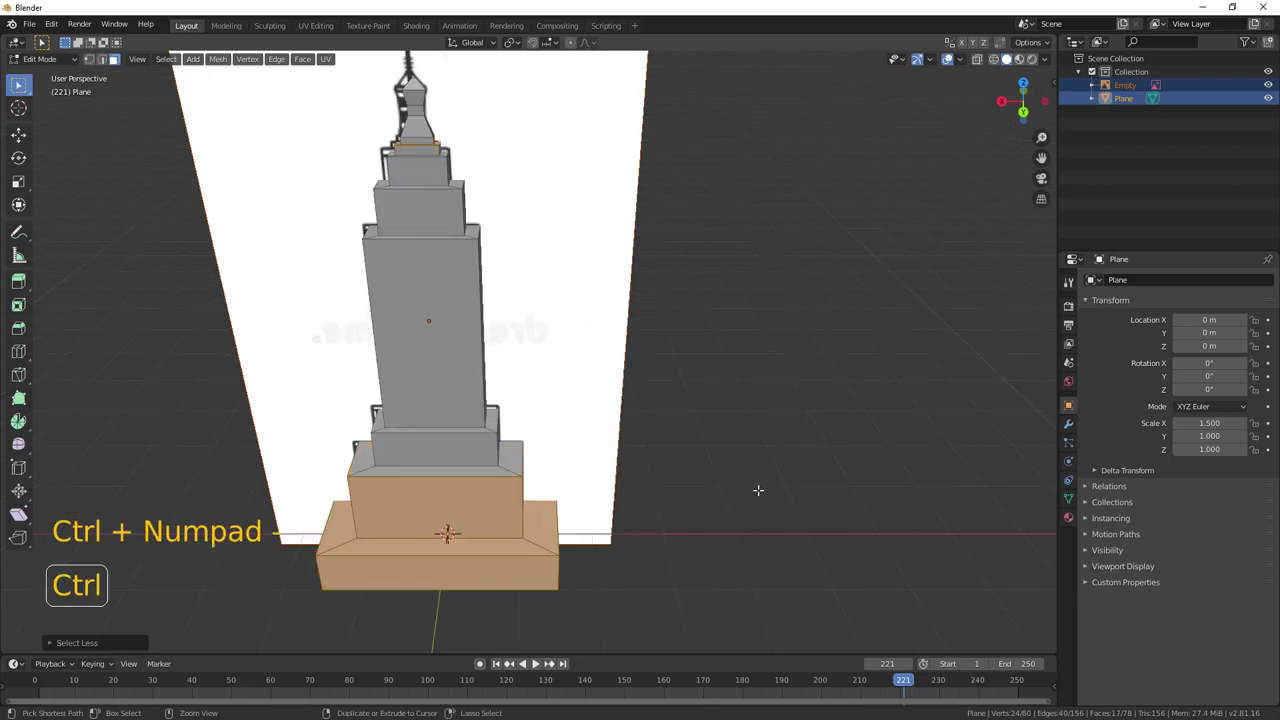
Shrink the face selection with Select Less until only the lowest base tier remains selected
{"action": "key", "text": "ctrl+KP_Subtract"}
{"action": "key", "text": "KP_6"}
{"action": "key", "text": "KP_6"}
{"action": "key", "text": "KP_6"}
{"action": "key", "text": "KP_6"}
{"action": "key", "text": "KP_6"}
{"action": "key", "text": "KP_6"}
{"action": "key", "text": "KP_6"}
{"action": "key", "text": "KP_6"}
{"action": "key", "text": "KP_6"}
{"action": "key", "text": "KP_6"}
{"action": "key", "text": "KP_6"}
{"action": "key", "text": "KP_6"}
{"action": "key", "text": "KP_6"}
{"action": "key", "text": "KP_6"}
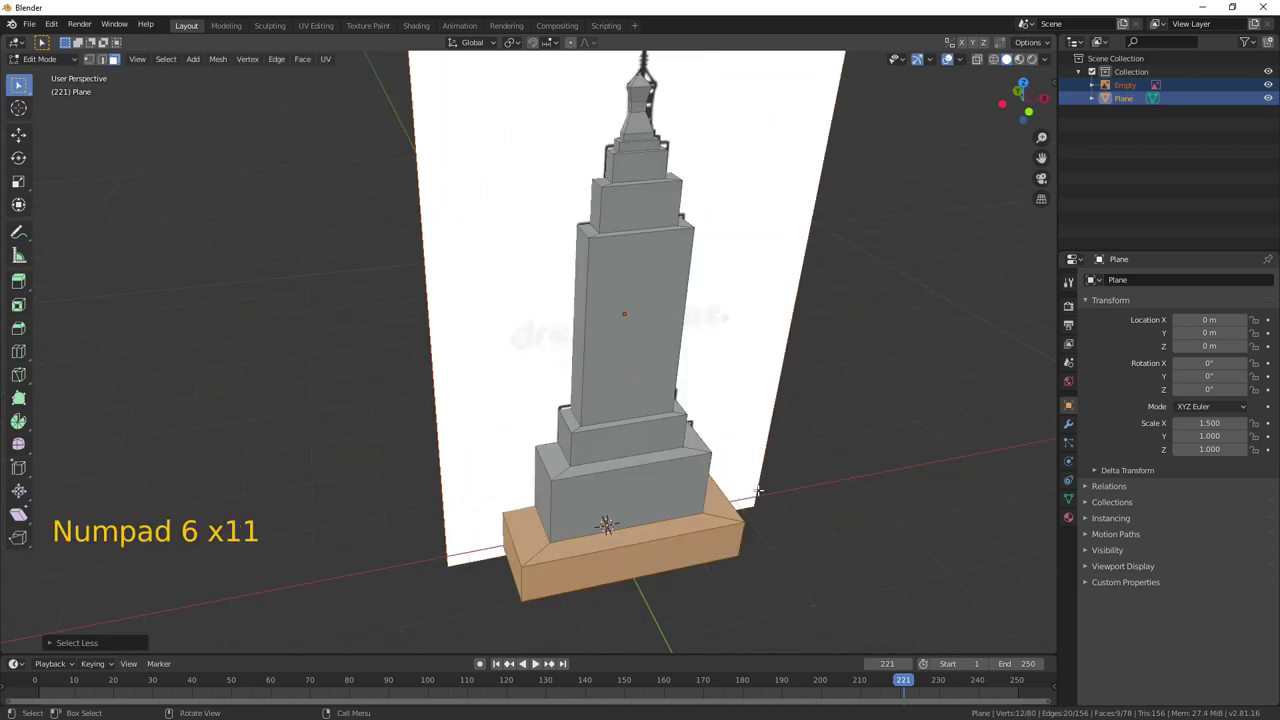
{"action": "key", "text": "KP_4"}
{"action": "key", "text": "KP_4"}
{"action": "key", "text": "KP_4"}
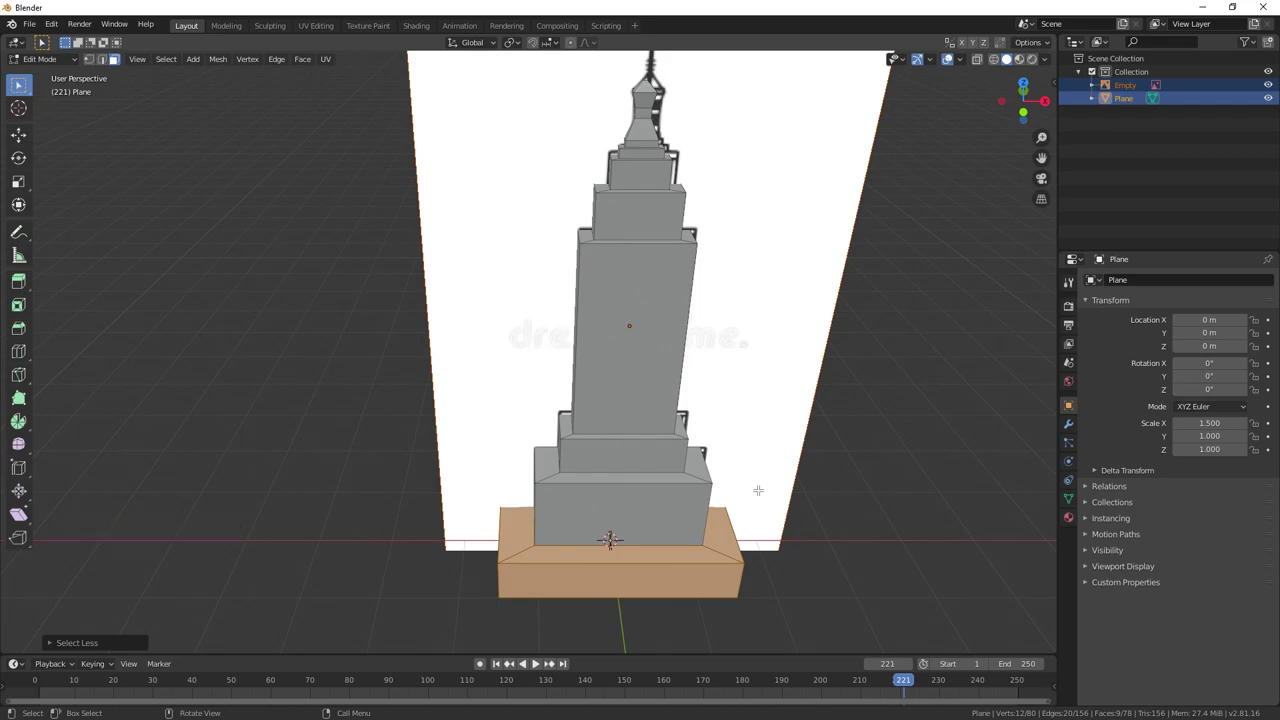
Scale the base tier up slightly and bevel its edges
{"action": "key", "text": "s"}
{"action": "key", "text": "ctrl+z"}
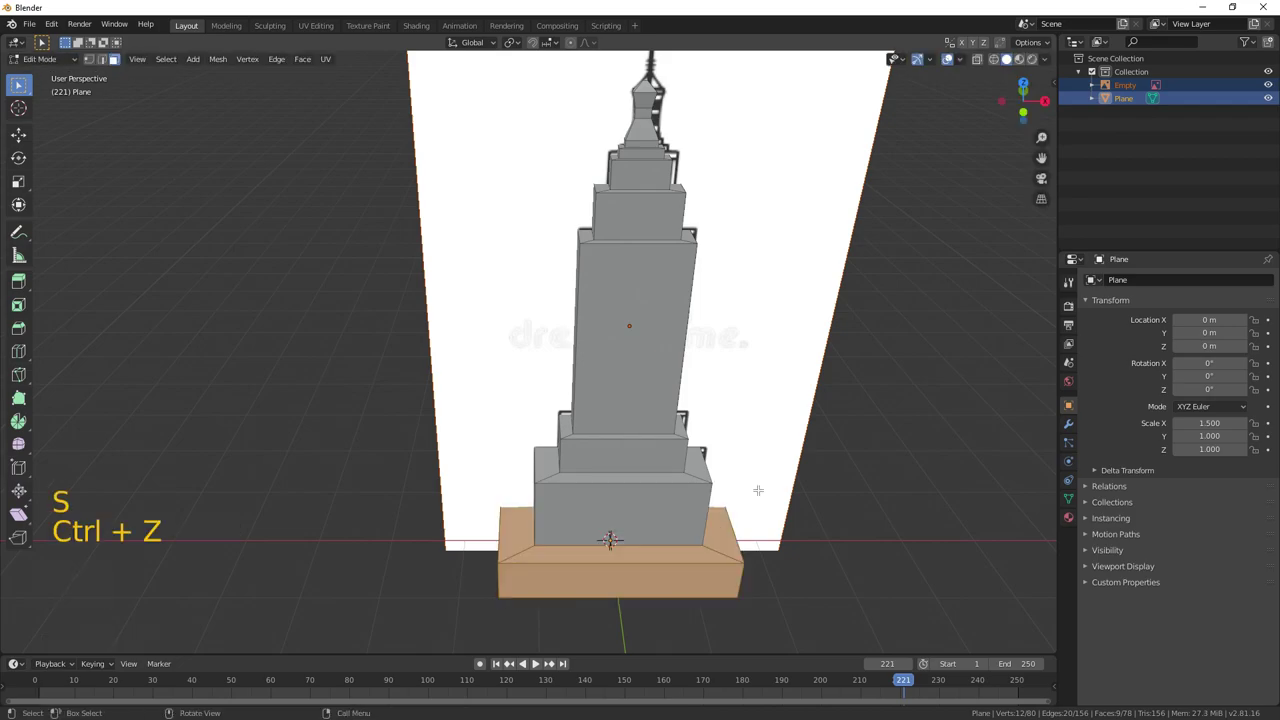
{"action": "key", "text": "s"}
{"action": "left_click", "coordinate": [758, 490]}
{"action": "key", "text": "ctrl+b"}
{"action": "left_click", "coordinate": [758, 490]}
{"action": "key", "text": "KP_6"}
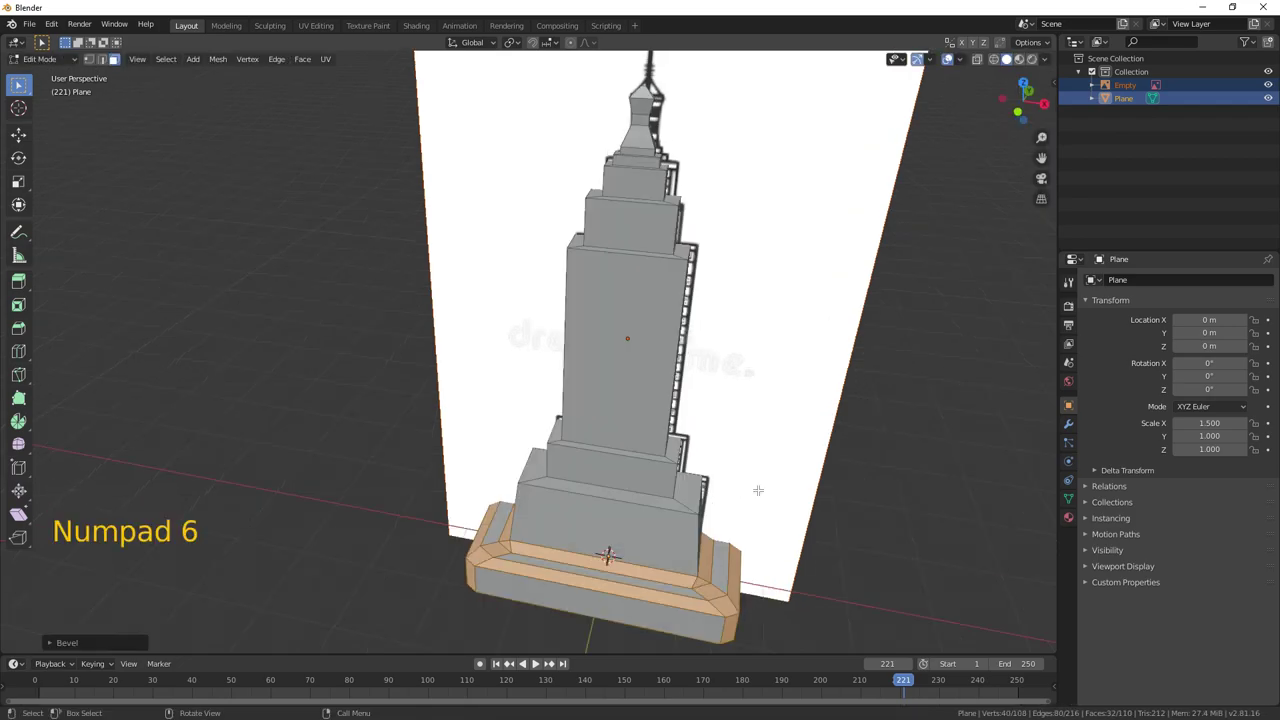
Grow the selection from the base through the tiers above, scale it, and bevel the edges with a 0.04 m width
{"action": "key", "text": "ctrl+KP_Add"}
{"action": "key", "text": "ctrl+z"}
{"action": "key", "text": "ctrl+z"}
{"action": "key", "text": "ctrl+z"}
{"action": "key", "text": "ctrl+KP_Add"}
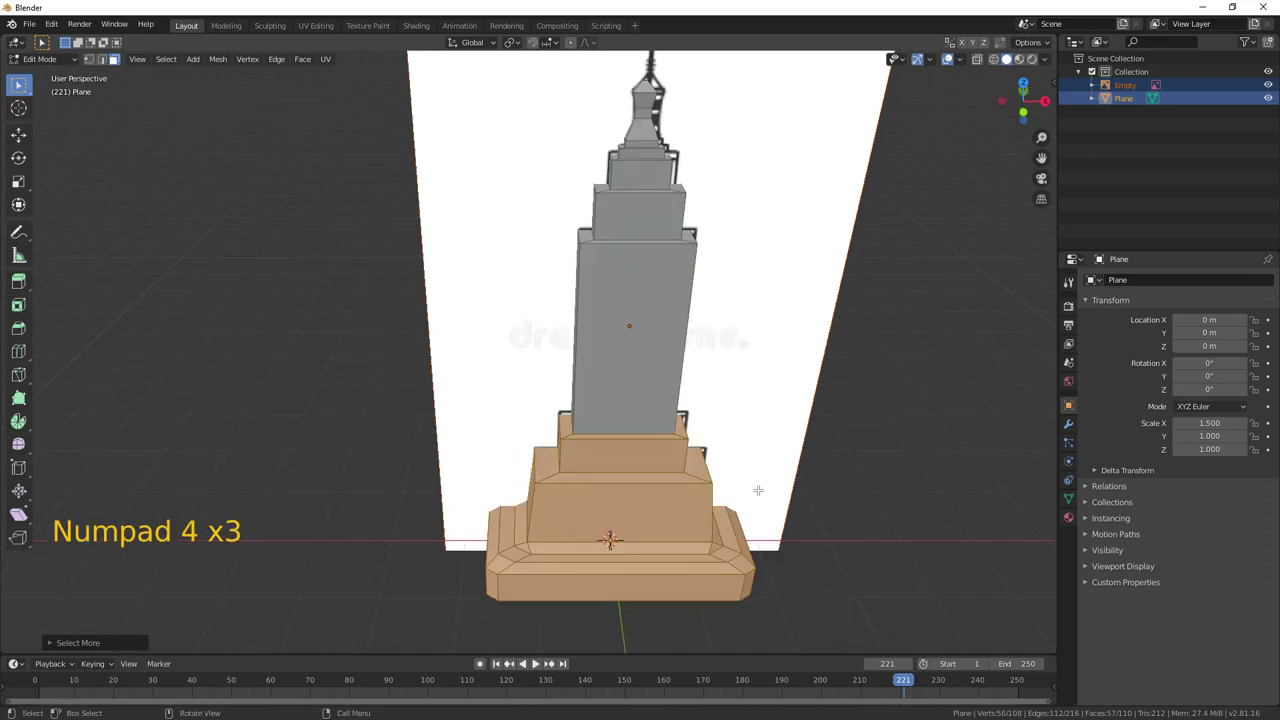
{"action": "key", "text": "s"}
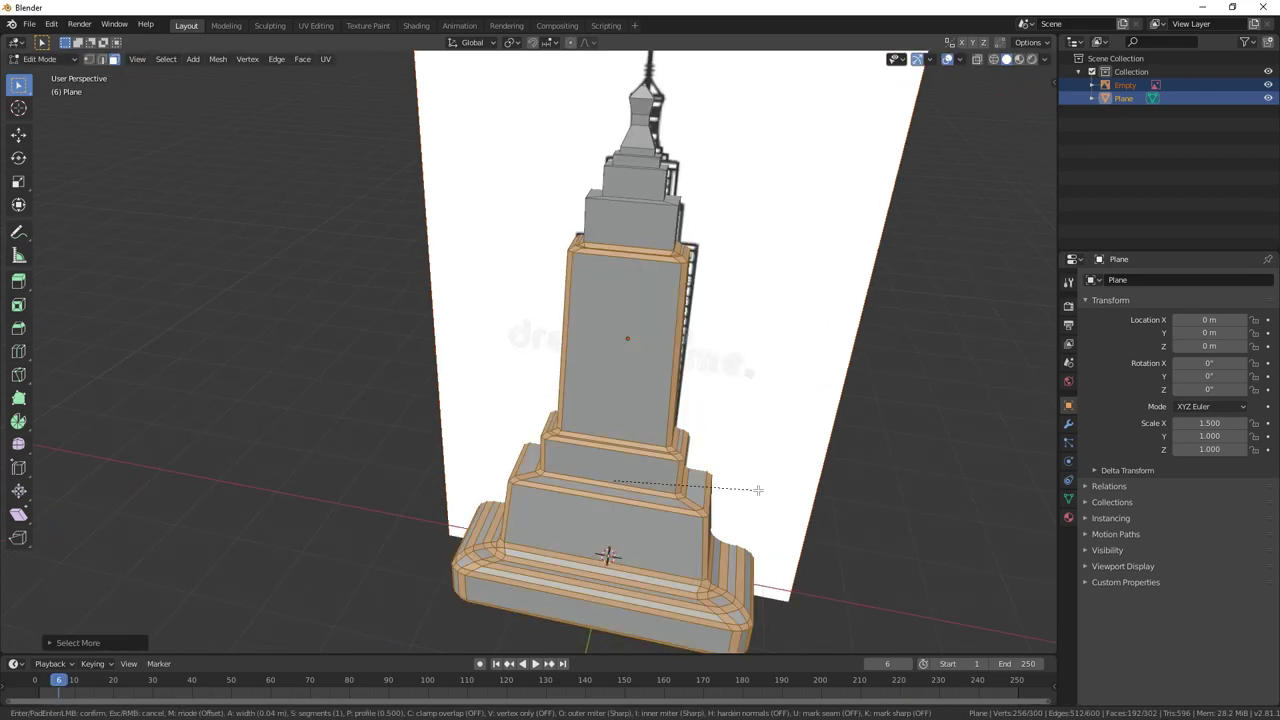
Undo the last change and move the lowest band of base faces down 0.1 m along global Z
{"action": "key", "text": "ctrl+z"}
{"action": "key", "text": "g"}
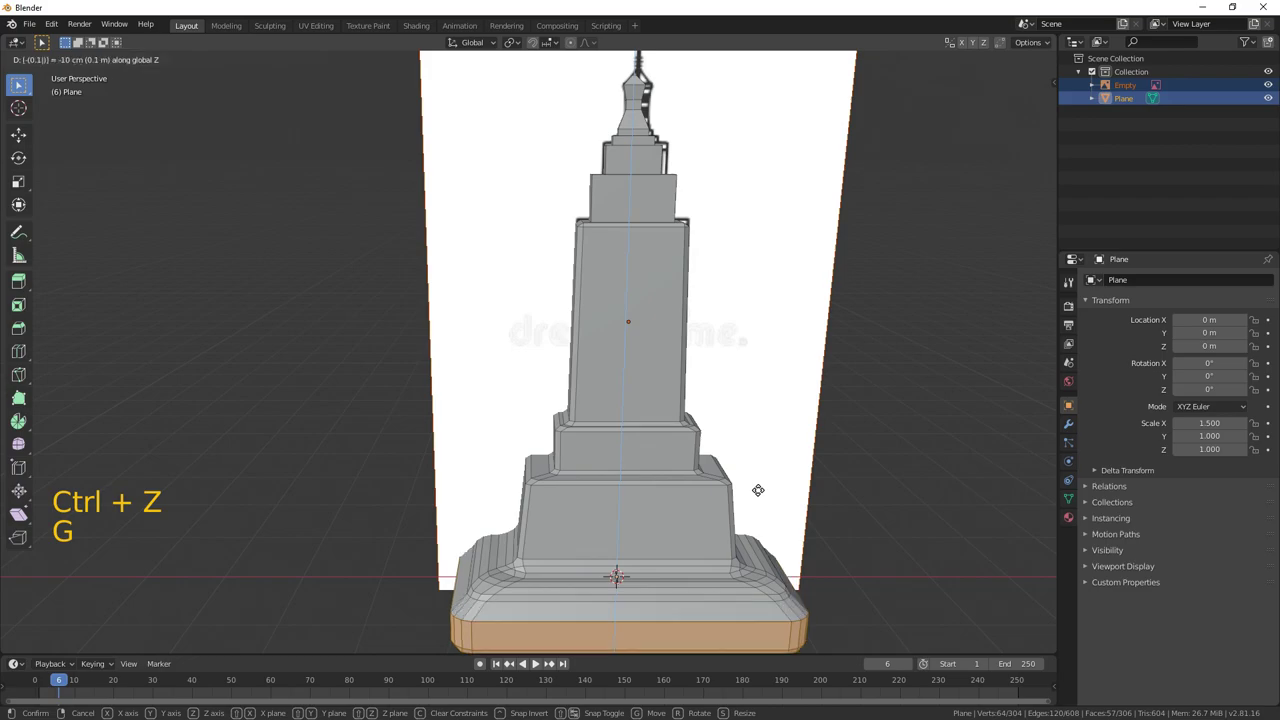
{"action": "left_click", "coordinate": [758, 490]}
Examine the whole bevelled building in Object Mode from several heights, and its sides in Edit Mode
{"action": "key", "text": "Tab"}
{"action": "key", "text": "KP_Subtract"}
{"action": "key", "text": "KP_Subtract"}
{"action": "key", "text": "KP_Subtract"}
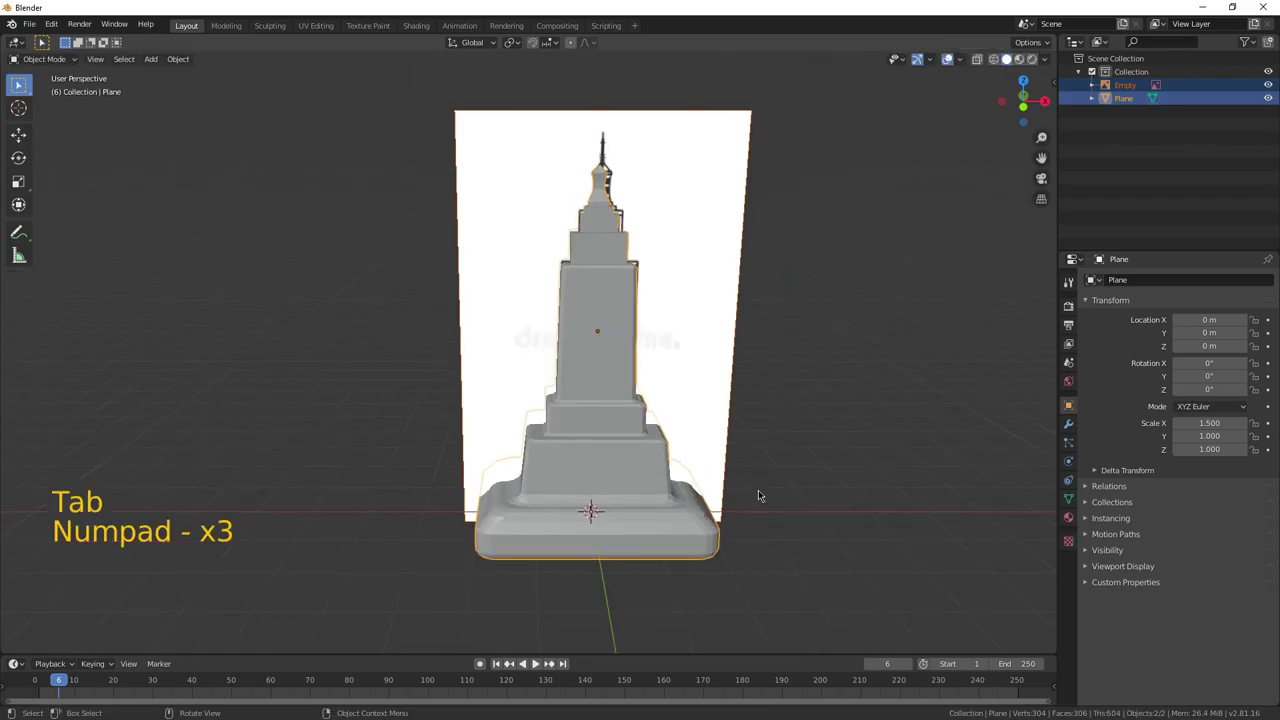
{"action": "key", "text": "KP_Subtract"}
{"action": "key", "text": "KP_2"}
{"action": "key", "text": "KP_2"}
{"action": "key", "text": "KP_2"}
{"action": "key", "text": "KP_2"}
{"action": "key", "text": "KP_2"}
{"action": "key", "text": "KP_8"}
{"action": "key", "text": "KP_8"}
{"action": "key", "text": "KP_8"}
{"action": "key", "text": "KP_8"}
{"action": "key", "text": "Tab"}
{"action": "key", "text": "KP_4"}
{"action": "key", "text": "KP_4"}
{"action": "key", "text": "KP_4"}
{"action": "key", "text": "KP_4"}
{"action": "key", "text": "KP_4"}
{"action": "key", "text": "KP_4"}
{"action": "key", "text": "KP_4"}
{"action": "key", "text": "KP_4"}
{"action": "key", "text": "KP_4"}
{"action": "key", "text": "KP_4"}
{"action": "key", "text": "KP_4"}
{"action": "key", "text": "KP_4"}
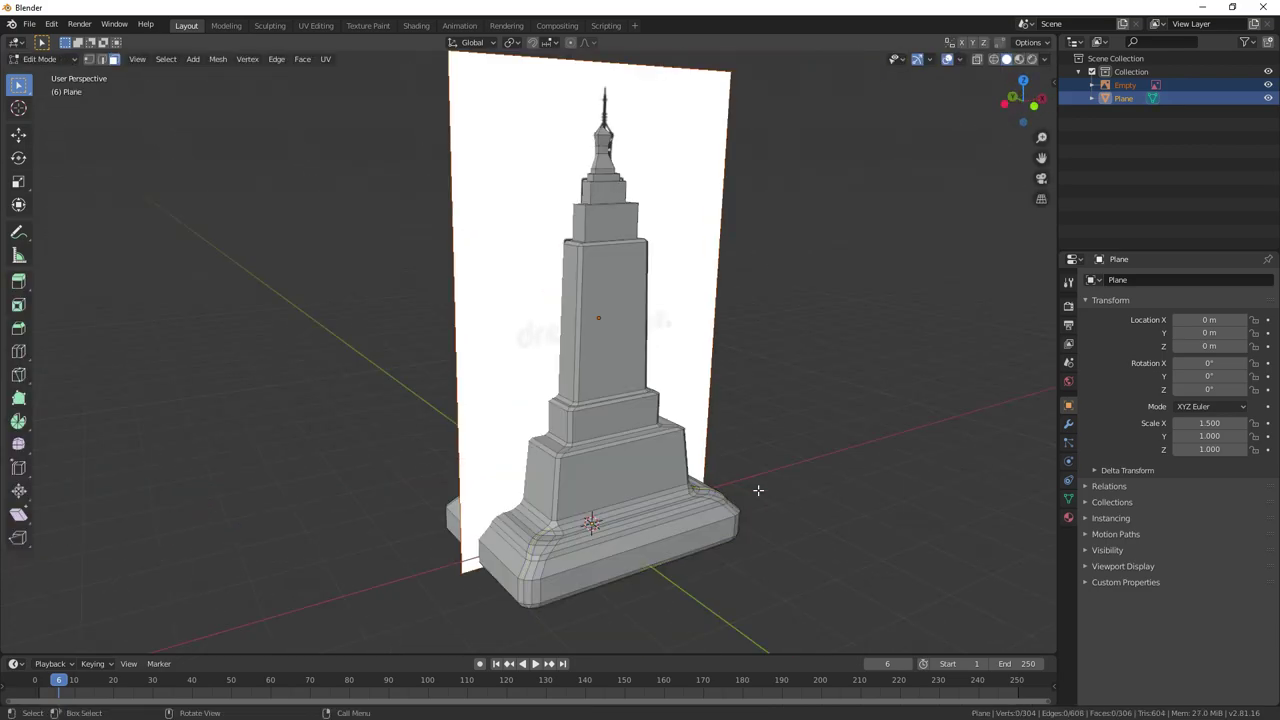
{"action": "key", "text": "ctrl+r"}
{"action": "key", "text": "KP_6"}
{"action": "key", "text": "KP_6"}
{"action": "key", "text": "KP_6"}
{"action": "key", "text": "KP_6"}
{"action": "key", "text": "KP_6"}
{"action": "key", "text": "KP_6"}
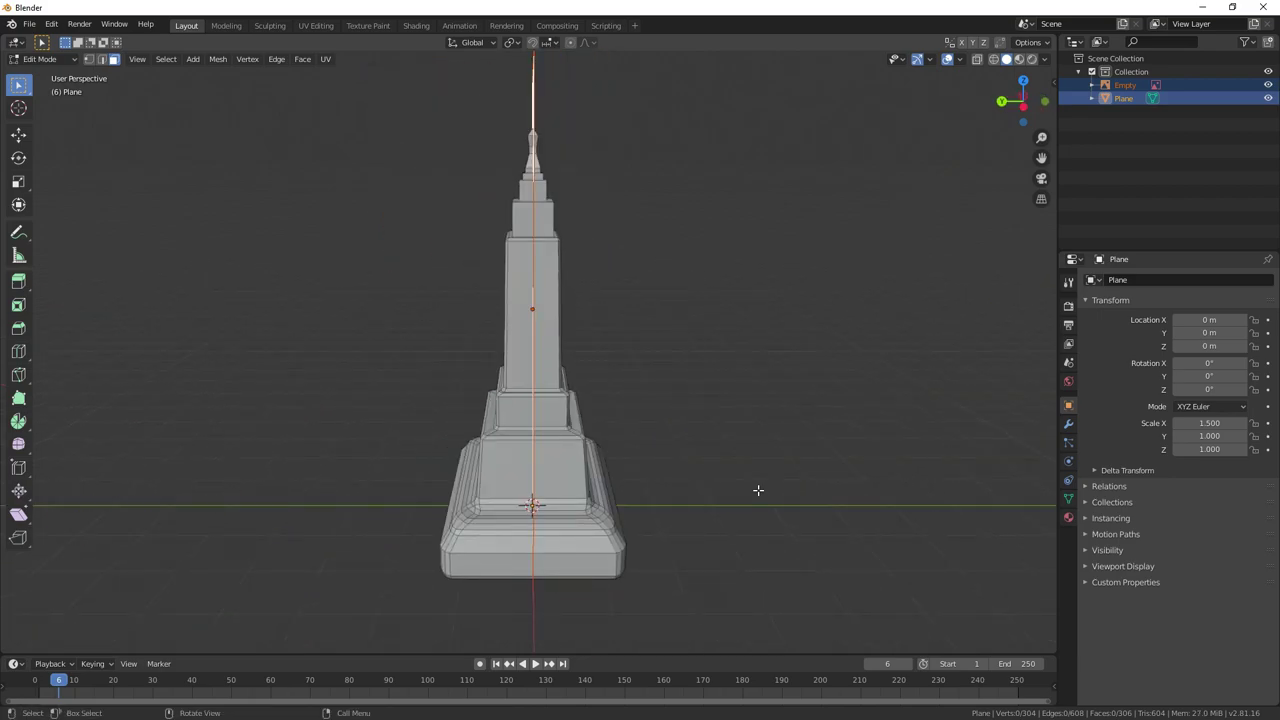
{"action": "key", "text": "KP_6"}
{"action": "key", "text": "KP_6"}
{"action": "key", "text": "KP_6"}
{"action": "key", "text": "KP_6"}
{"action": "key", "text": "KP_6"}
{"action": "key", "text": "ctrl+r"}
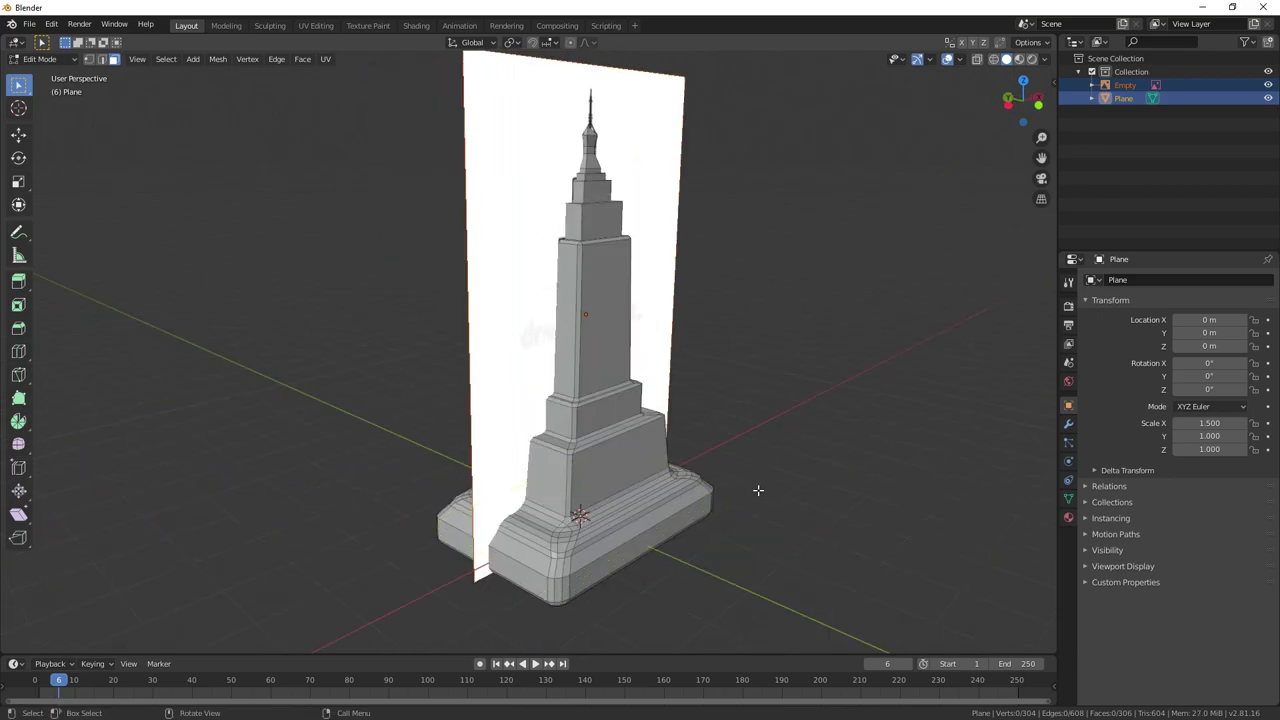
In front view, add a centred horizontal loop cut around the building's tall middle tier
{"action": "key", "text": "KP_1"}
{"action": "key", "text": "KP_Add"}
{"action": "key", "text": "KP_Add"}
{"action": "key", "text": "KP_Add"}
{"action": "key", "text": "KP_Add"}
{"action": "key", "text": "KP_Add"}
{"action": "key", "text": "KP_Add"}
{"action": "key", "text": "KP_Add"}
{"action": "key", "text": "KP_Add"}
{"action": "key", "text": "KP_Add"}
{"action": "key", "text": "KP_Add"}
{"action": "key", "text": "KP_Add"}
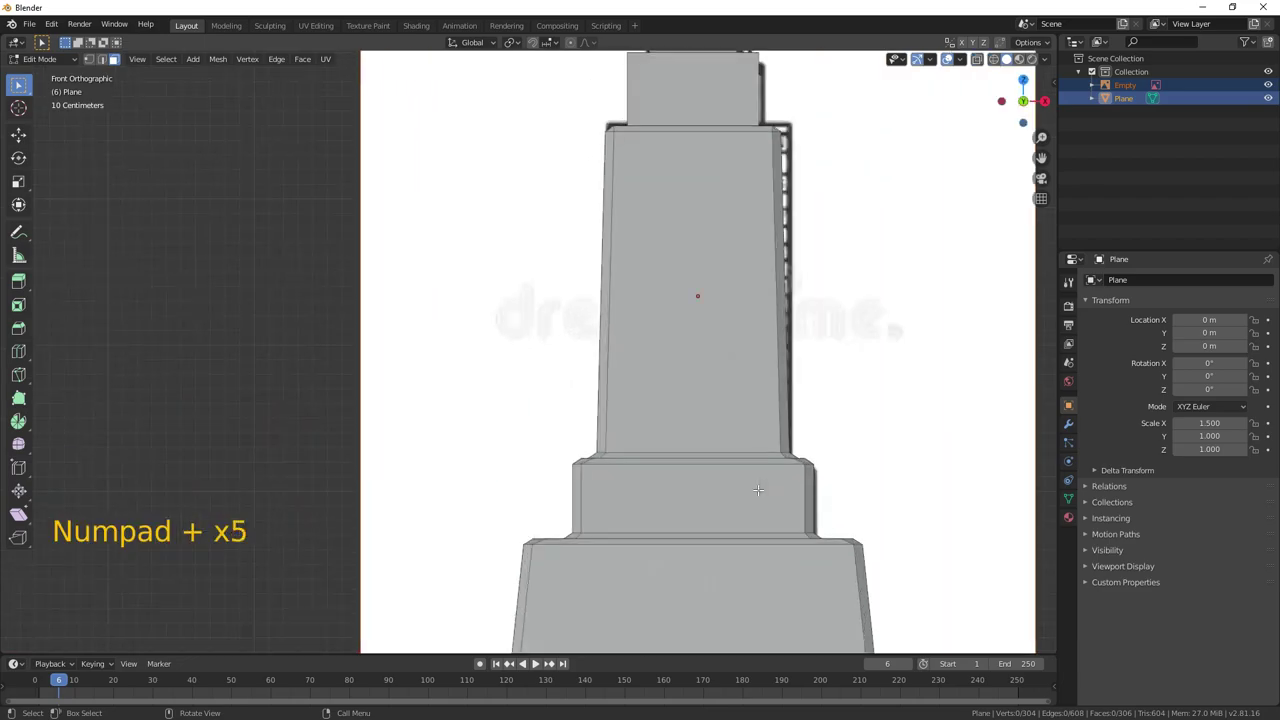
{"action": "key", "text": "ctrl+r"}
{"action": "right_click", "coordinate": [758, 490]}
{"action": "key", "text": "KP_Add"}
{"action": "key", "text": "KP_Add"}
{"action": "key", "text": "ctrl+r"}
{"action": "left_click", "coordinate": [758, 490]}
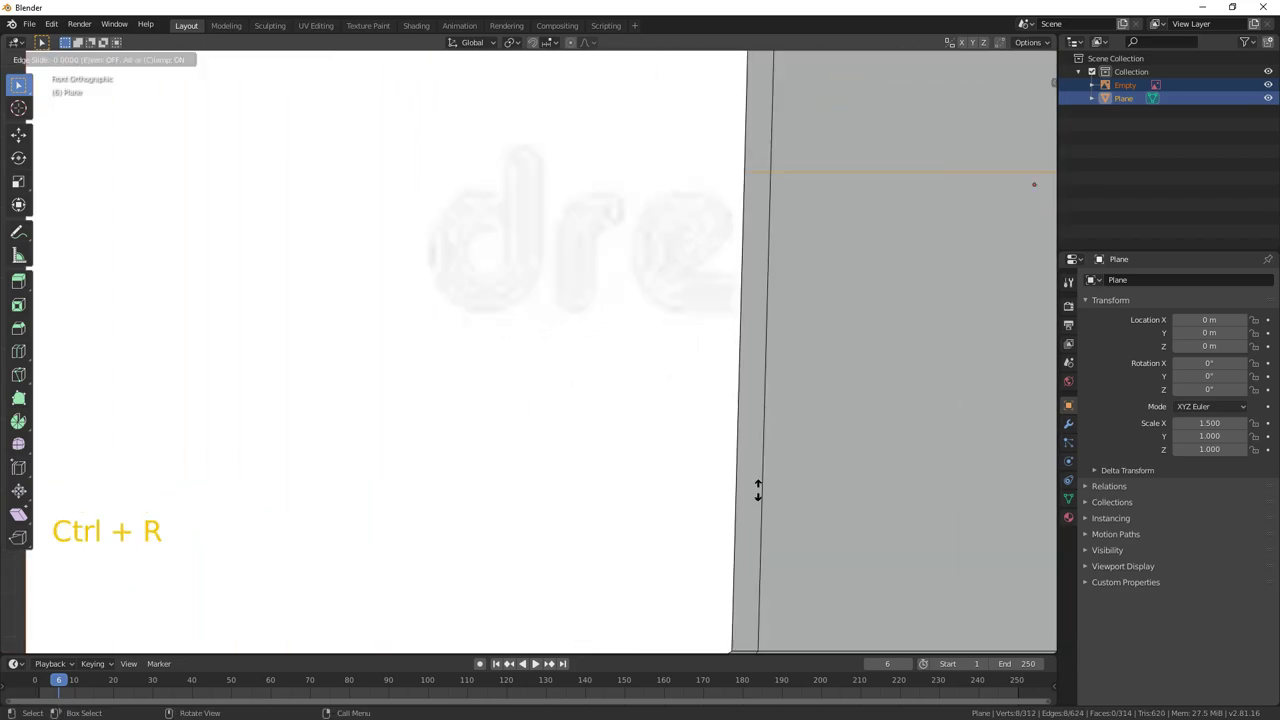
{"action": "right_click", "coordinate": [757, 489]}
Try several bevel widths on the loop cut around the tall tier, undoing each one
{"action": "key", "text": "KP_Subtract"}
{"action": "key", "text": "KP_Subtract"}
{"action": "key", "text": "KP_Subtract"}
{"action": "key", "text": "KP_Subtract"}
{"action": "key", "text": "KP_Subtract"}
{"action": "key", "text": "KP_Subtract"}
{"action": "key", "text": "KP_Subtract"}
{"action": "key", "text": "KP_Subtract"}
{"action": "key", "text": "KP_Subtract"}
{"action": "key", "text": "KP_Subtract"}
{"action": "key", "text": "KP_Subtract"}
{"action": "key", "text": "KP_Subtract"}
{"action": "key", "text": "KP_Subtract"}
{"action": "key", "text": "KP_Subtract"}
{"action": "key", "text": "KP_Add"}
{"action": "key", "text": "KP_Add"}
{"action": "key", "text": "KP_Add"}
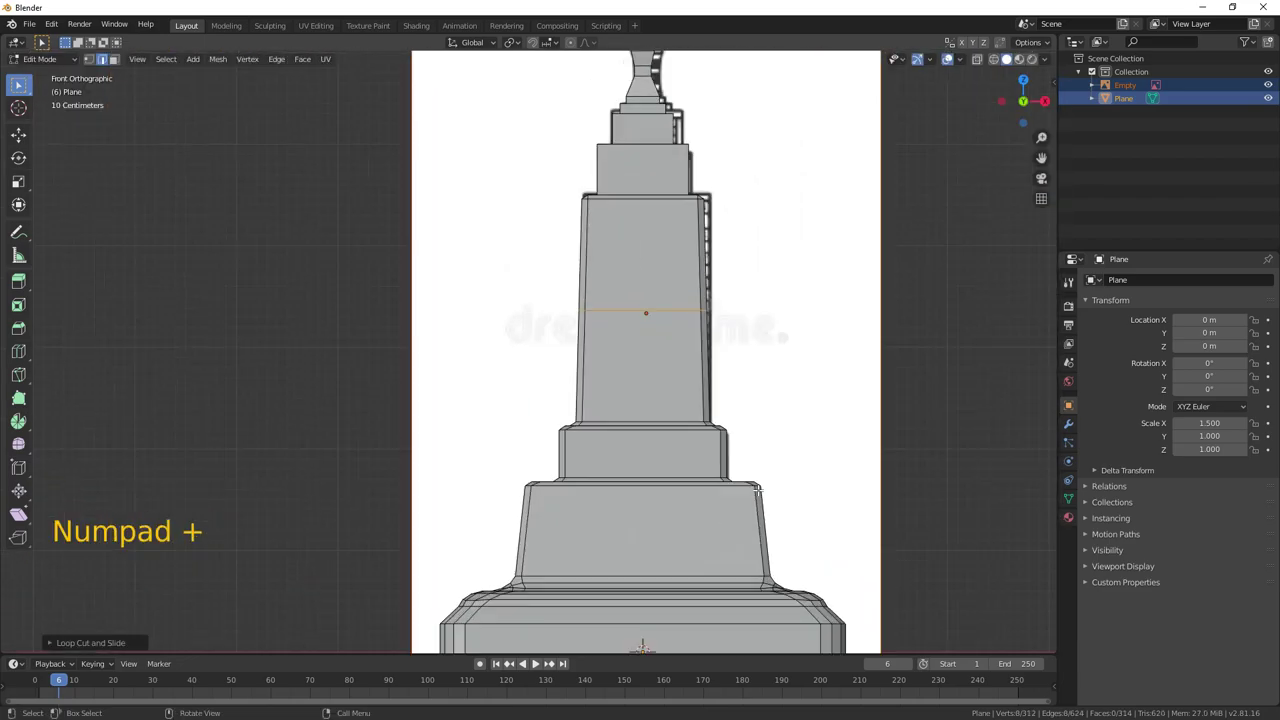
{"action": "key", "text": "ctrl+b"}
{"action": "left_click", "coordinate": [757, 489]}
{"action": "key", "text": "ctrl+z"}
{"action": "key", "text": "ctrl+b"}
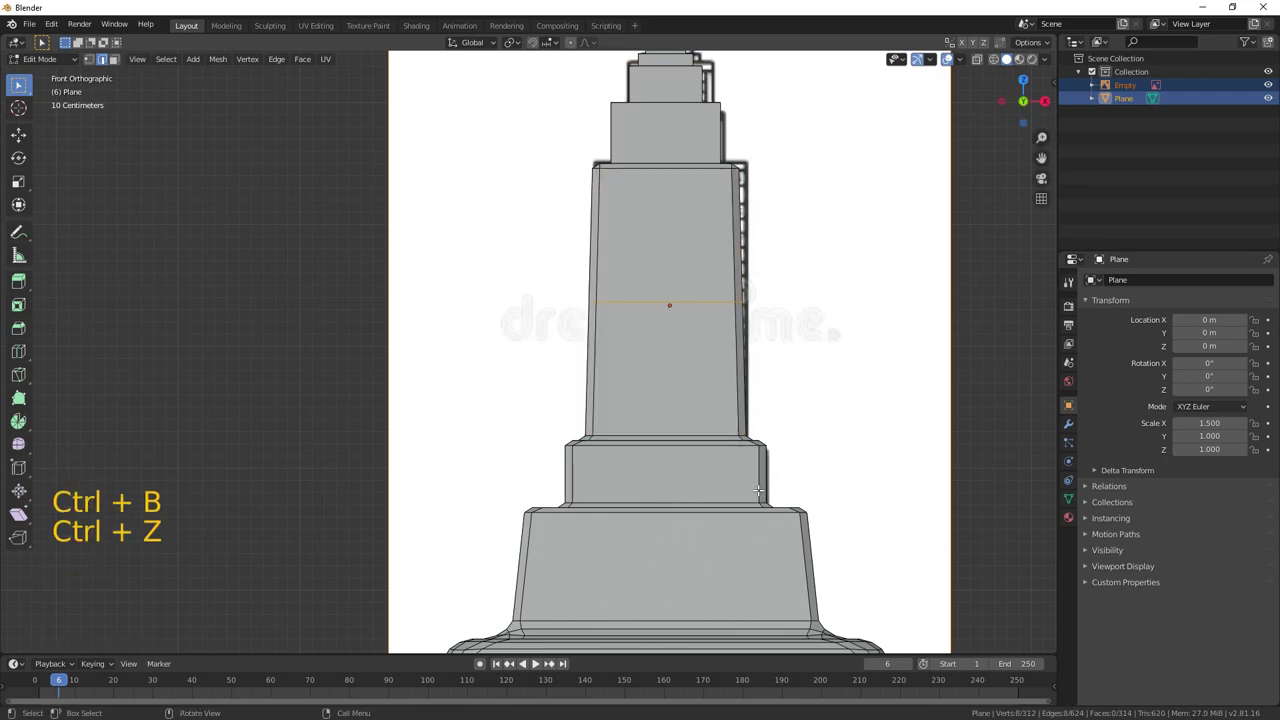
{"action": "left_click", "coordinate": [757, 489]}
{"action": "key", "text": "ctrl+z"}
{"action": "key", "text": "ctrl+b"}
{"action": "left_click", "coordinate": [757, 489]}
{"action": "key", "text": "ctrl+z"}
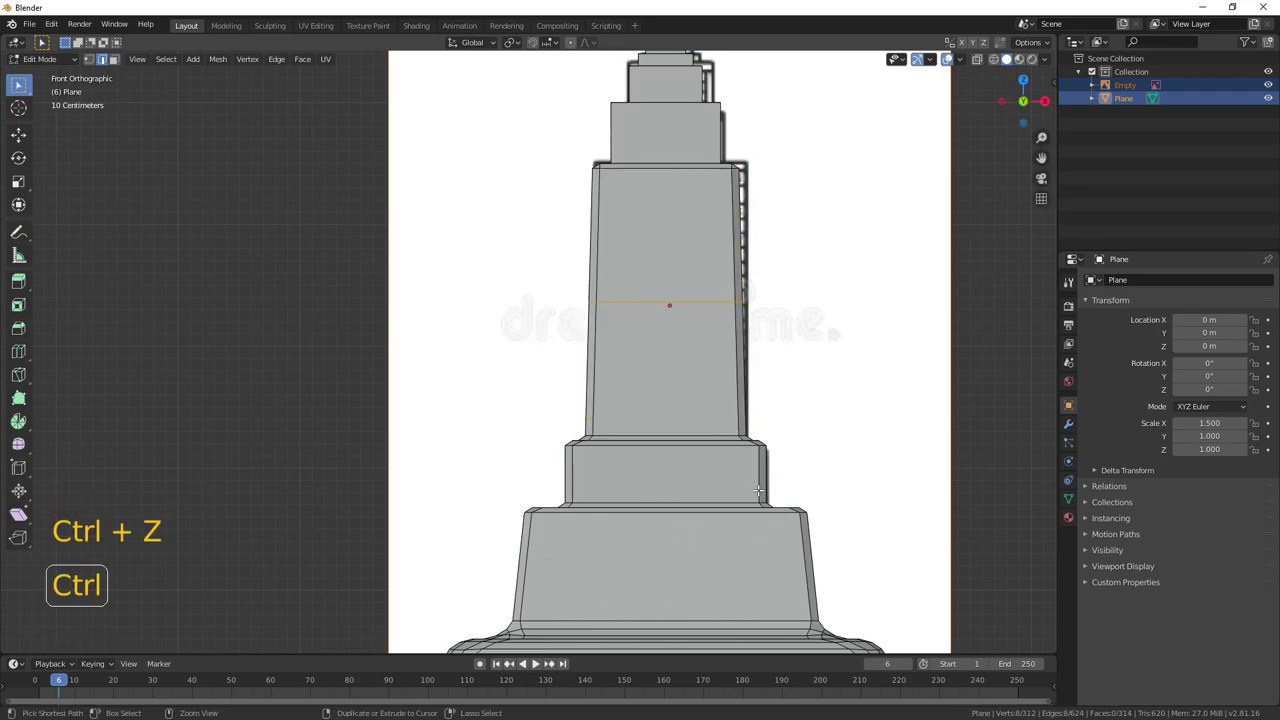
Bevel the loop cut into a band covering nearly the tall tier's full height and switch to face selection
{"action": "key", "text": "ctrl+b"}
{"action": "left_click", "coordinate": [758, 490]}
{"action": "key", "text": "3"}
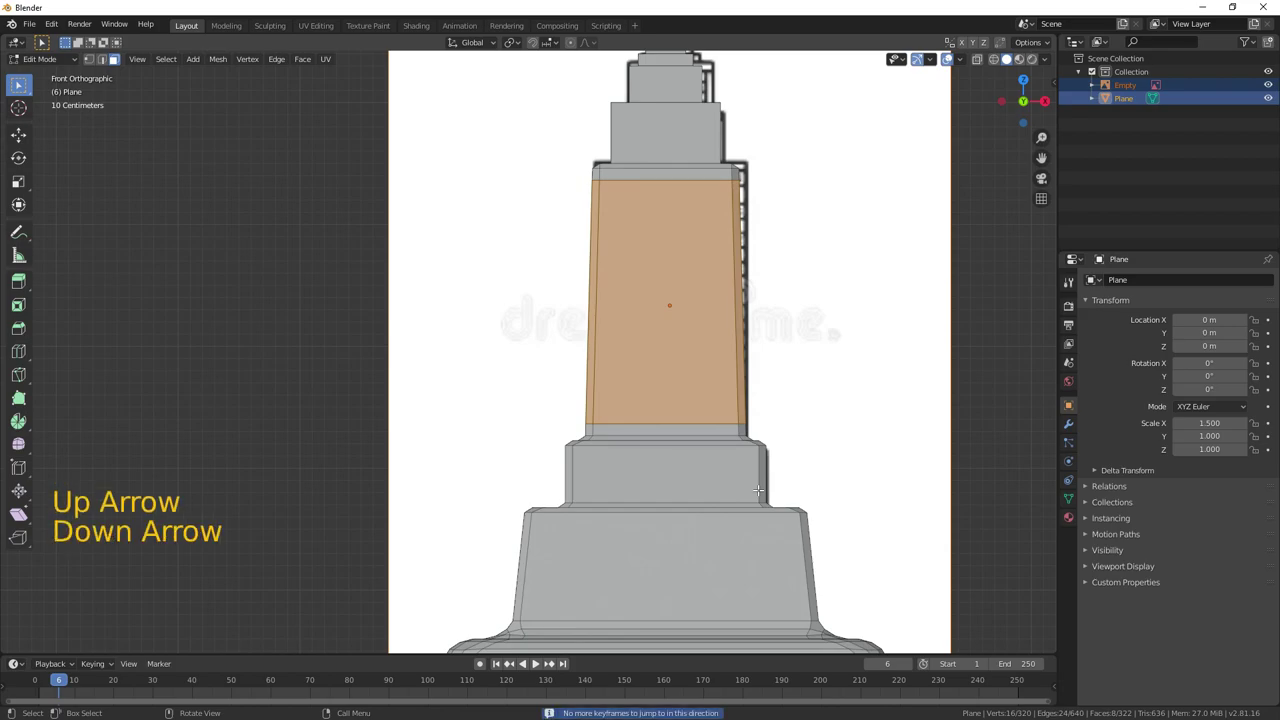
Apply Checker Deselect to the selected band of faces so only alternate wall faces of the tall tier stay selected
{"action": "key", "text": "KP_8"}
{"action": "key", "text": "KP_8"}
{"action": "key", "text": "KP_8"}
{"action": "middle_click_drag", "start_coordinate": [758, 490], "coordinate": [640, 606]}
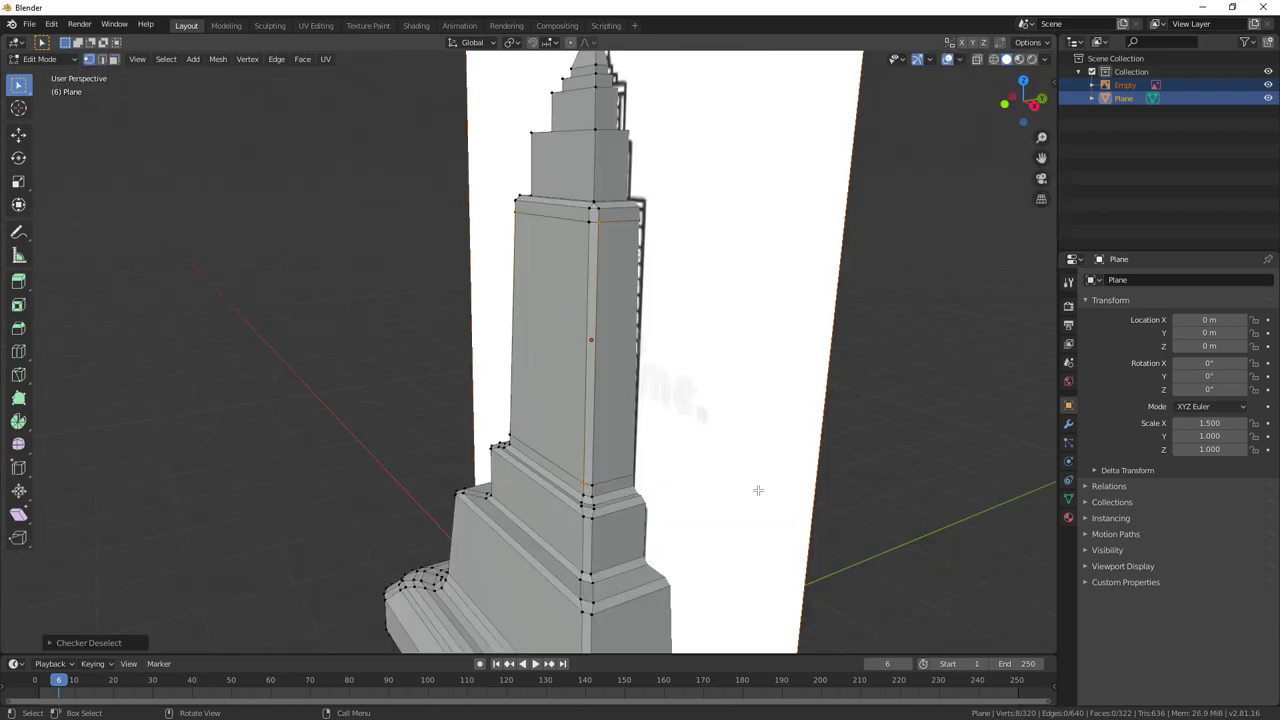
{"action": "key", "text": "3"}
{"action": "key", "text": "F3"}
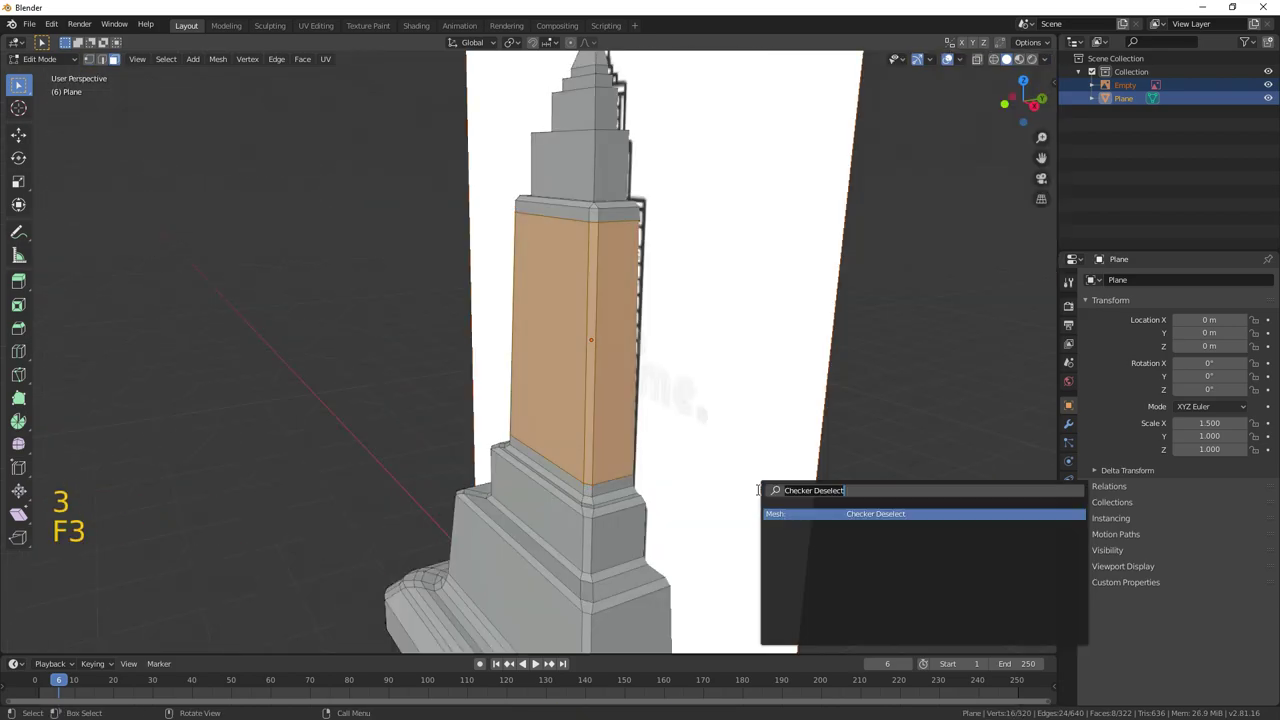
{"action": "key", "text": "Return"}
Examine the alternating face selection on all sides of the tall tier
{"action": "key", "text": "KP_6"}
{"action": "key", "text": "KP_6"}
{"action": "key", "text": "KP_6"}
{"action": "key", "text": "KP_6"}
{"action": "key", "text": "KP_6"}
{"action": "key", "text": "KP_6"}
{"action": "key", "text": "KP_6"}
{"action": "key", "text": "KP_6"}
{"action": "key", "text": "KP_6"}
{"action": "key", "text": "KP_6"}
{"action": "key", "text": "KP_6"}
{"action": "key", "text": "KP_6"}
{"action": "key", "text": "KP_6"}
{"action": "key", "text": "KP_6"}
{"action": "key", "text": "KP_6"}
{"action": "key", "text": "KP_6"}
{"action": "key", "text": "KP_6"}
{"action": "key", "text": "KP_6"}
{"action": "key", "text": "KP_6"}
{"action": "key", "text": "KP_6"}
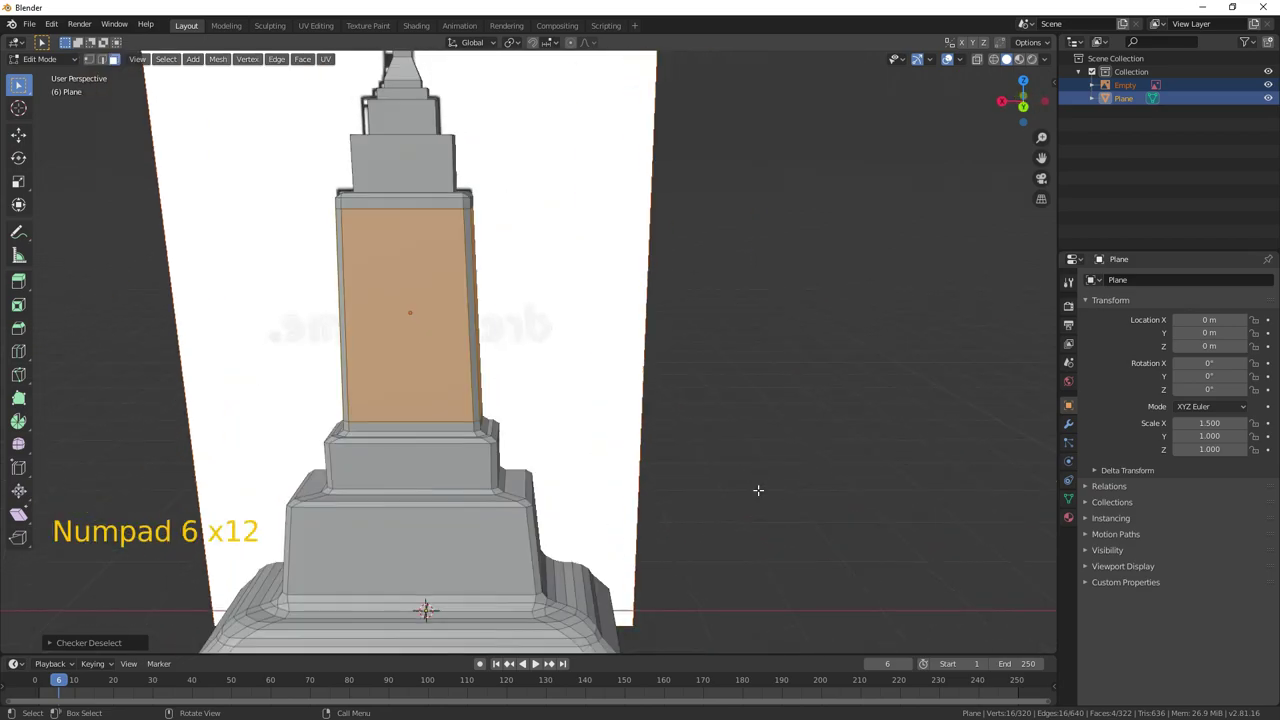
{"action": "key", "text": "KP_6"}
{"action": "key", "text": "KP_6"}
{"action": "key", "text": "KP_6"}
{"action": "key", "text": "KP_6"}
Try subdividing the selected wall faces of the tall tier, and undo the subdivision
{"action": "key", "text": "F3"}
{"action": "key", "text": "BackSpace"}
{"action": "type", "text": "sub"}
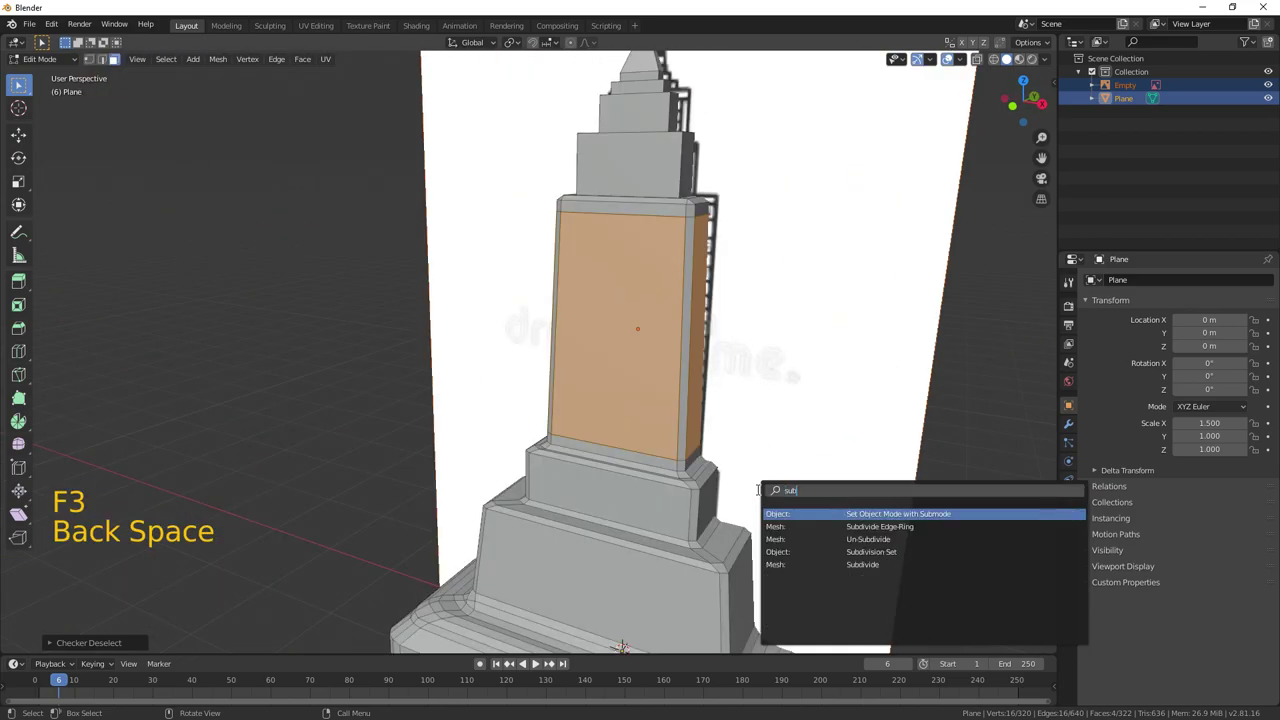
{"action": "key", "text": "Down"}
{"action": "key", "text": "Down"}
{"action": "key", "text": "Return"}
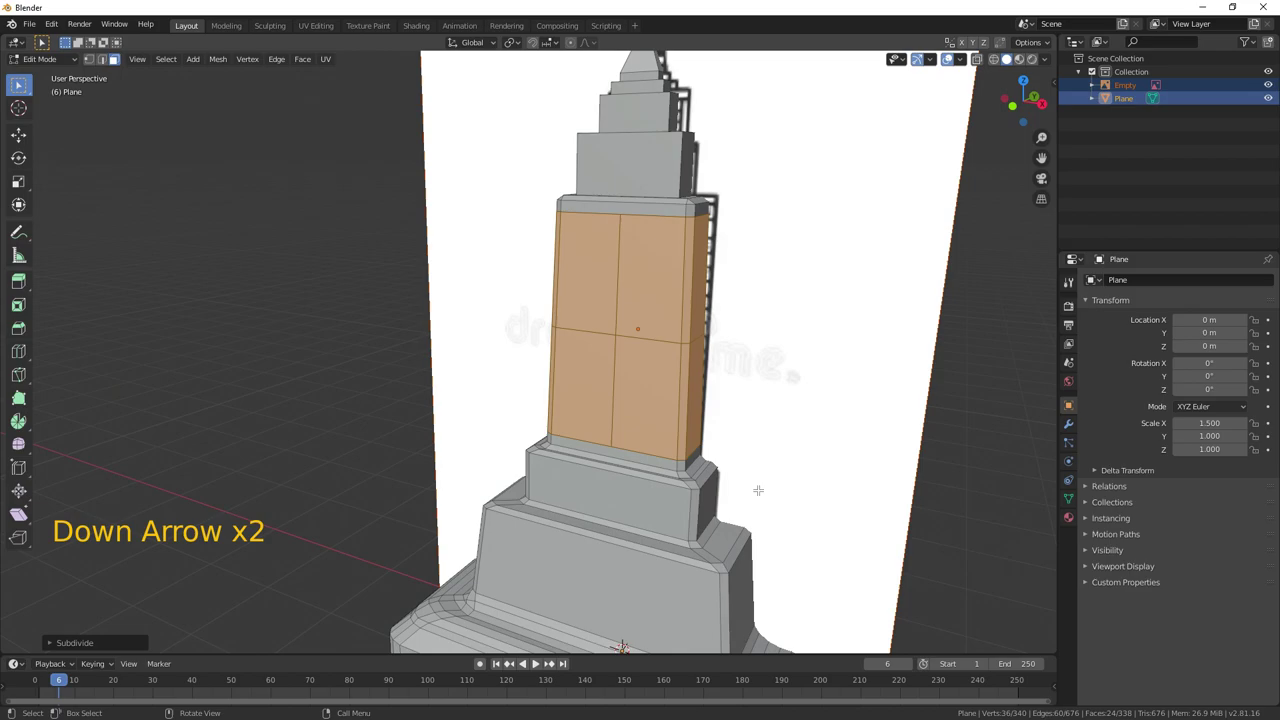
{"action": "key", "text": "F3"}
{"action": "key", "text": "Escape"}
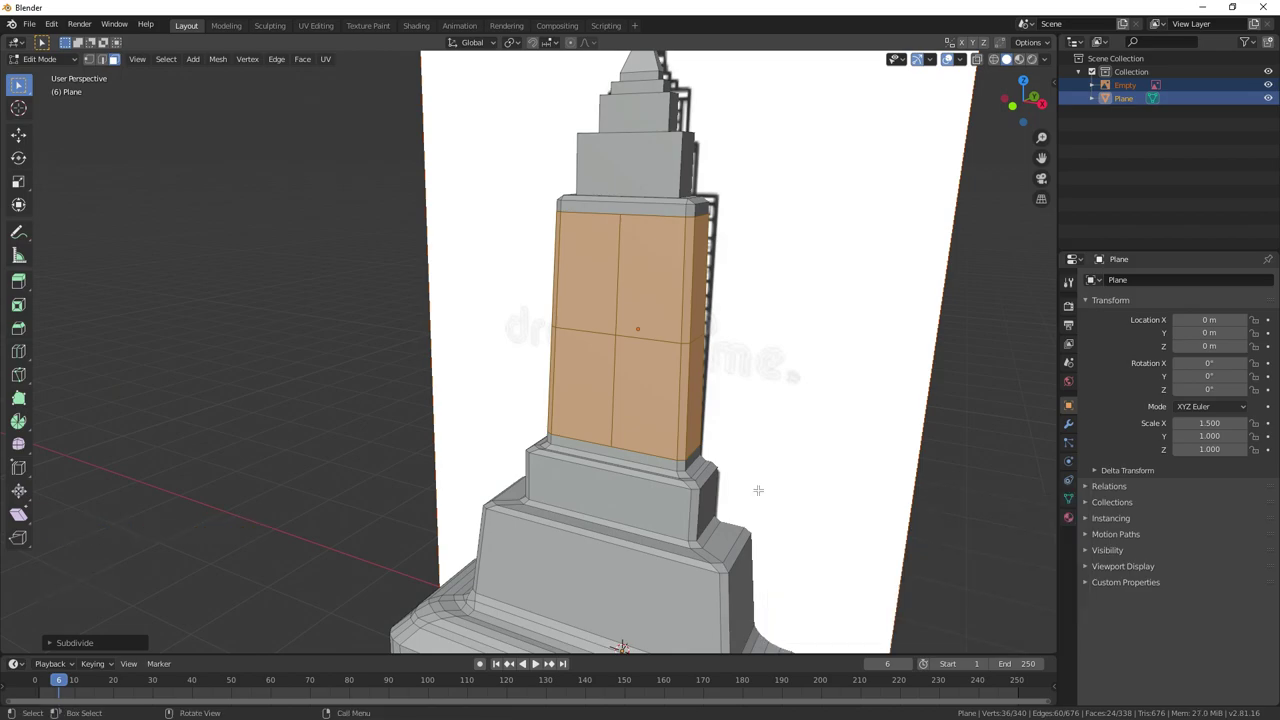
{"action": "key", "text": "ctrl+z"}
Separate the selected wall faces of the tall tier into a new object and return to Object Mode
{"action": "key", "text": "F3"}
{"action": "key", "text": "BackSpace"}
{"action": "key", "text": "BackSpace"}
{"action": "type", "text": "sepa"}
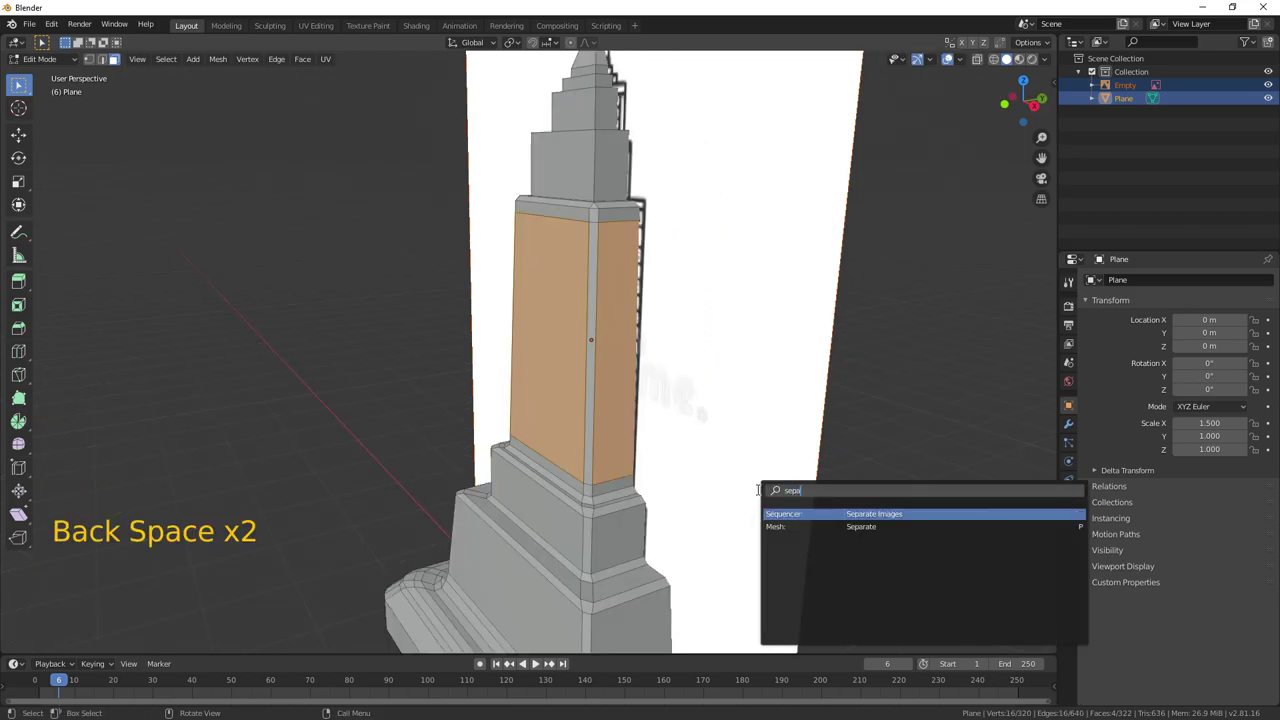
{"action": "key", "text": "Down"}
{"action": "key", "text": "Return"}
{"action": "left_click", "coordinate": [759, 491]}
{"action": "key", "text": "Tab"}
Examine the separated wall panels on the building from several sides in Object Mode
{"action": "key", "text": "KP_6"}
{"action": "key", "text": "KP_6"}
{"action": "key", "text": "KP_6"}
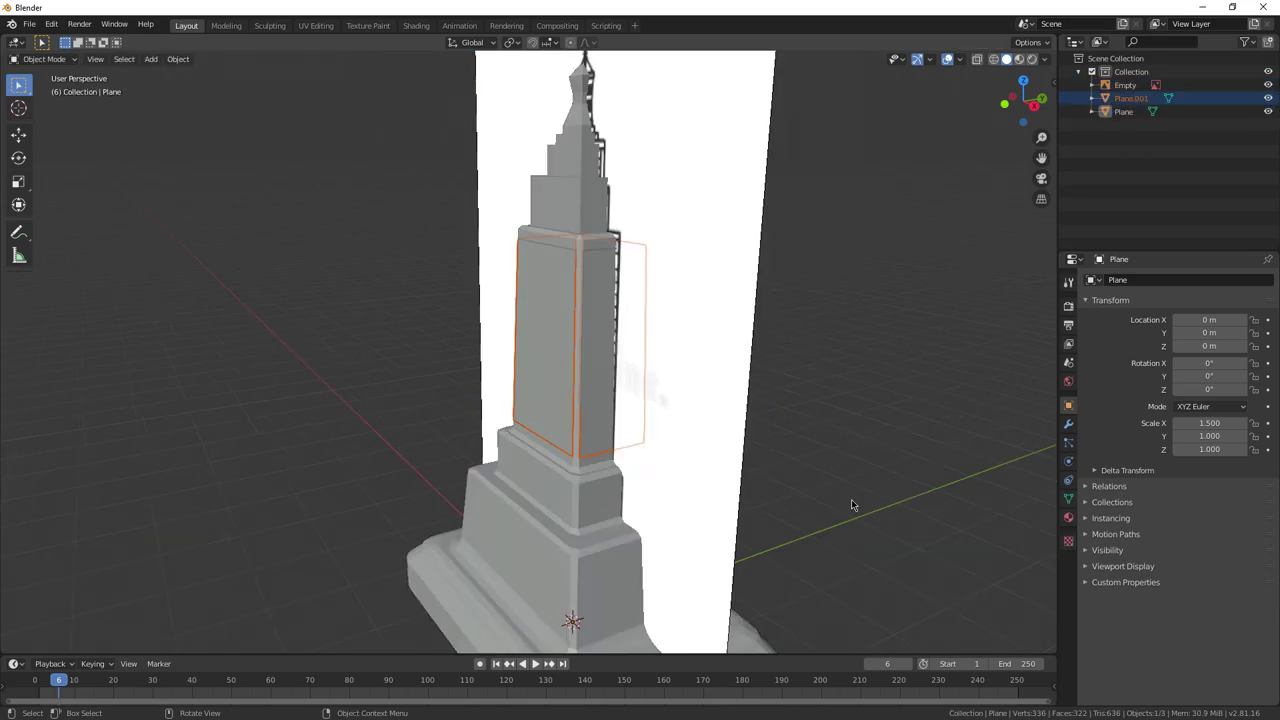
{"action": "key", "text": "KP_4"}
{"action": "key", "text": "KP_4"}
{"action": "key", "text": "KP_4"}
{"action": "key", "text": "KP_4"}
{"action": "key", "text": "KP_4"}
{"action": "key", "text": "KP_4"}
{"action": "key", "text": "KP_4"}
{"action": "key", "text": "KP_4"}
{"action": "key", "text": "KP_4"}
{"action": "key", "text": "KP_4"}
{"action": "key", "text": "KP_4"}
{"action": "key", "text": "KP_4"}
{"action": "key", "text": "KP_4"}
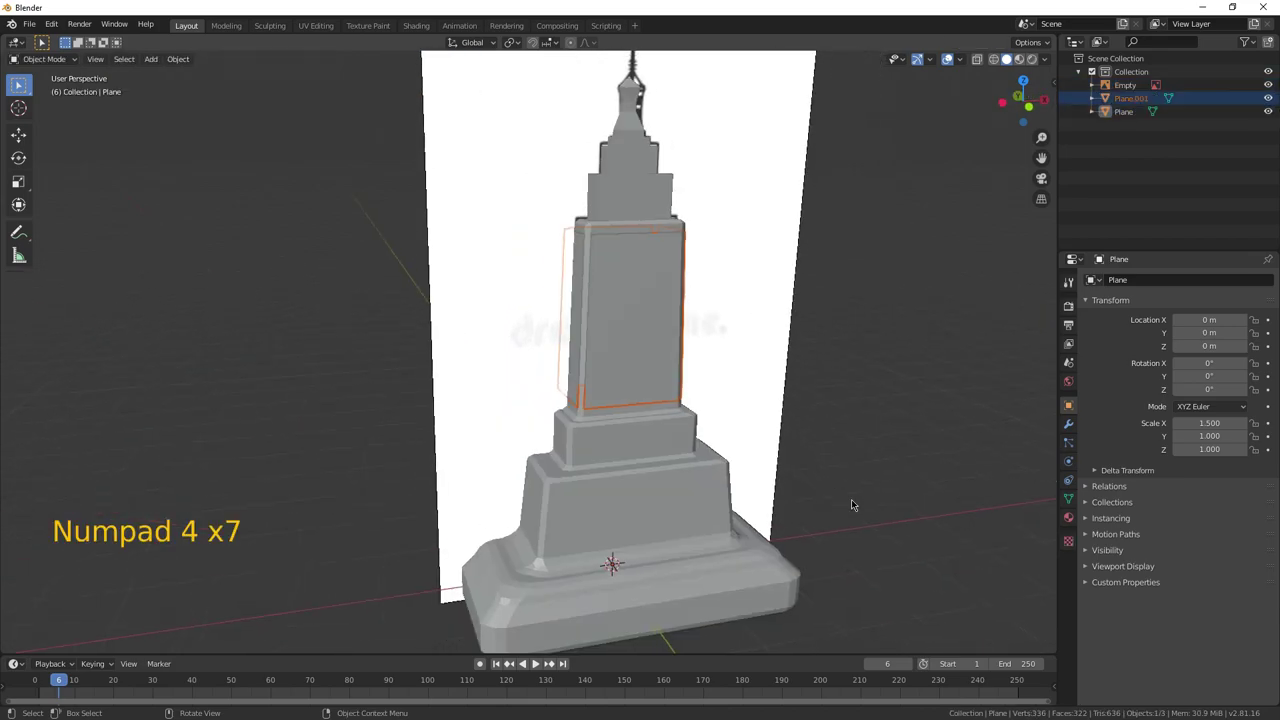
{"action": "key", "text": "KP_6"}
{"action": "key", "text": "KP_6"}
{"action": "key", "text": "KP_6"}
{"action": "key", "text": "KP_6"}
{"action": "key", "text": "KP_6"}
{"action": "key", "text": "KP_6"}
{"action": "key", "text": "KP_6"}
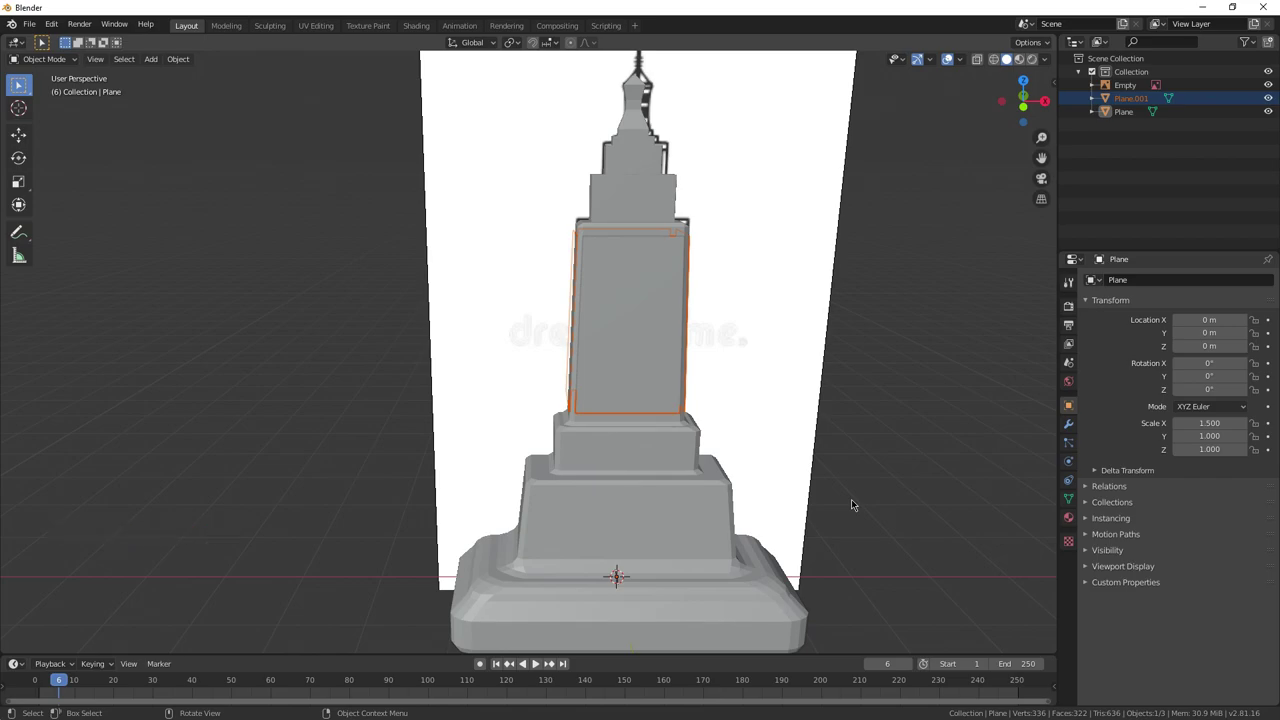
Enter Edit Mode on the building and apply Select Random to its faces
{"action": "key", "text": "Tab"}
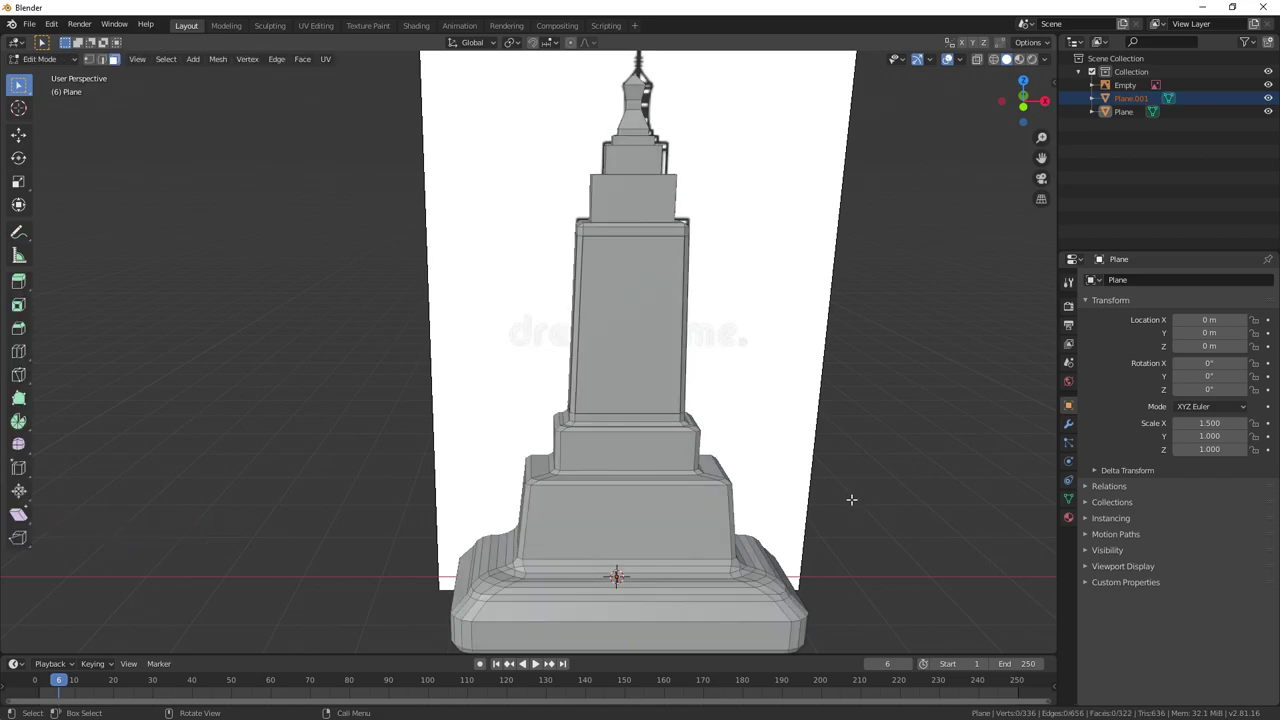
{"action": "key", "text": "F3"}
{"action": "type", "text": "select random"}
{"action": "key", "text": "Return"}
Examine the random face selection from the front around to the back of the building
{"action": "key", "text": "KP_4"}
{"action": "key", "text": "KP_4"}
{"action": "key", "text": "KP_4"}
{"action": "key", "text": "KP_4"}
{"action": "key", "text": "KP_4"}
{"action": "key", "text": "KP_4"}
{"action": "key", "text": "KP_4"}
{"action": "key", "text": "KP_4"}
{"action": "key", "text": "KP_4"}
{"action": "key", "text": "KP_4"}
{"action": "key", "text": "KP_4"}
{"action": "key", "text": "KP_4"}
{"action": "key", "text": "KP_4"}
{"action": "key", "text": "KP_4"}
{"action": "key", "text": "KP_4"}
{"action": "key", "text": "KP_4"}
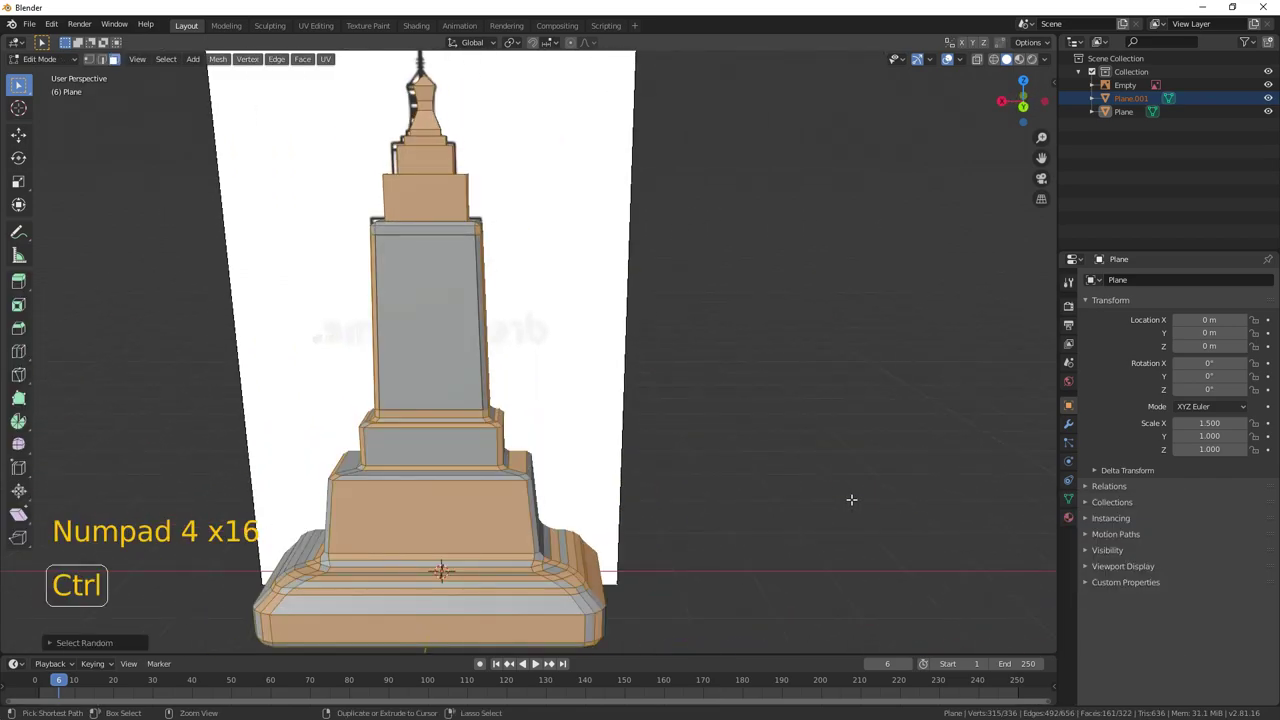
Shrink the random face selection by one level and check what stays selected around the building
{"action": "key", "text": "ctrl+KP_Subtract"}
{"action": "key", "text": "KP_4"}
{"action": "key", "text": "KP_4"}
{"action": "key", "text": "KP_4"}
{"action": "key", "text": "KP_4"}
{"action": "key", "text": "KP_4"}
{"action": "key", "text": "KP_4"}
{"action": "key", "text": "KP_4"}
{"action": "key", "text": "KP_4"}
{"action": "key", "text": "KP_4"}
{"action": "key", "text": "KP_4"}
{"action": "key", "text": "KP_4"}
{"action": "key", "text": "KP_4"}
{"action": "key", "text": "KP_4"}
{"action": "key", "text": "KP_4"}
{"action": "key", "text": "KP_4"}
{"action": "key", "text": "KP_4"}
{"action": "key", "text": "KP_4"}
{"action": "key", "text": "KP_4"}
{"action": "key", "text": "KP_4"}
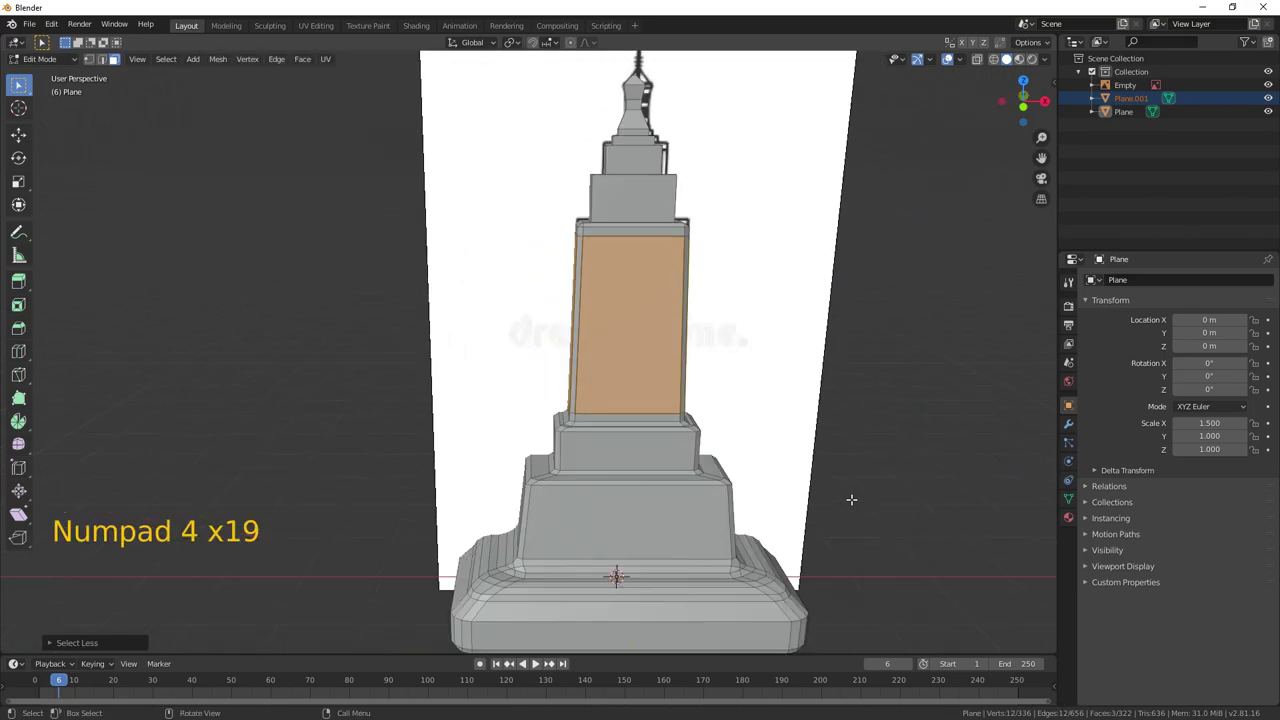
Subdivide the selected wall panel faces of the building's tall middle section
{"action": "key", "text": "KP_6"}
{"action": "key", "text": "KP_6"}
{"action": "key", "text": "KP_6"}
{"action": "key", "text": "KP_6"}
{"action": "key", "text": "KP_6"}
{"action": "key", "text": "KP_6"}
{"action": "key", "text": "KP_6"}
{"action": "key", "text": "F3"}
{"action": "key", "text": "Down"}
{"action": "key", "text": "Down"}
{"action": "key", "text": "Return"}
{"action": "key", "text": "KP_Add"}
{"action": "key", "text": "KP_Add"}
{"action": "key", "text": "KP_Add"}
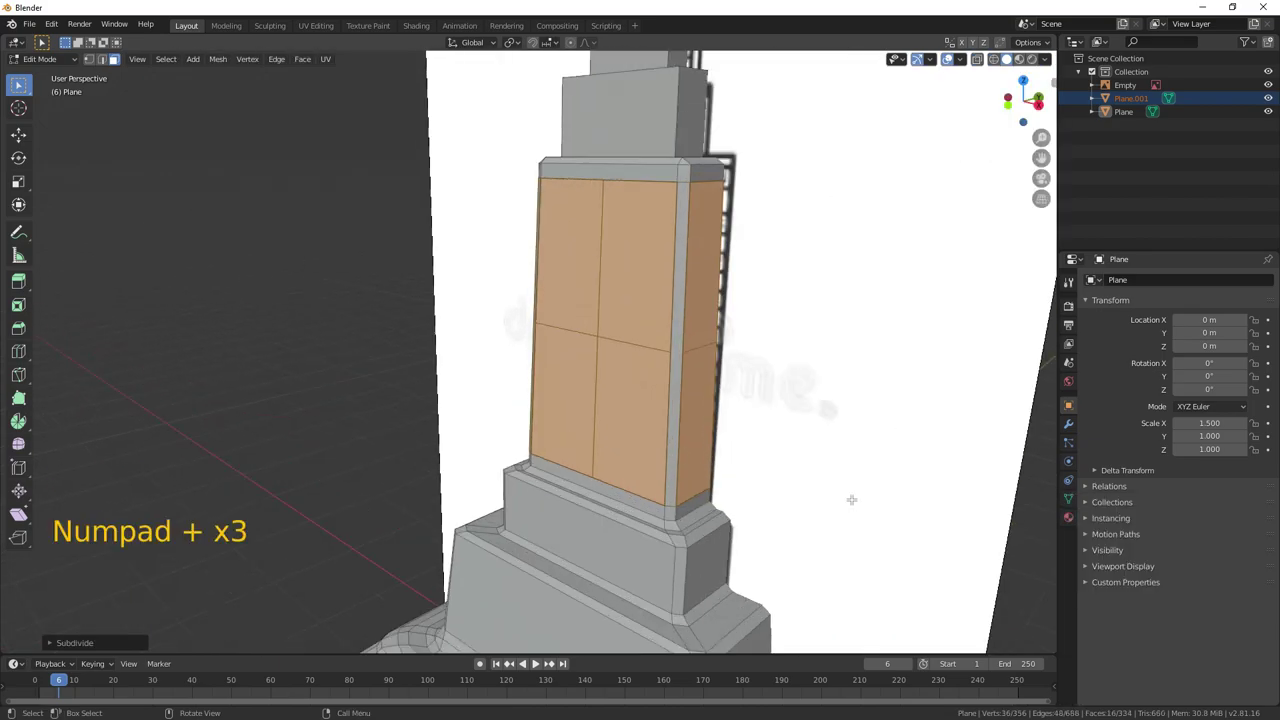
Try insetting the subdivided wall panel faces individually with a thickness of 1 m
{"action": "key", "text": "KP_4"}
{"action": "key", "text": "KP_4"}
{"action": "key", "text": "KP_4"}
{"action": "key", "text": "KP_4"}
{"action": "key", "text": "KP_4"}
{"action": "key", "text": "KP_4"}
{"action": "key", "text": "KP_4"}
{"action": "key", "text": "KP_4"}
{"action": "key", "text": "KP_4"}
{"action": "key", "text": "KP_4"}
{"action": "key", "text": "ctrl+z"}
{"action": "key", "text": "i"}
{"action": "key", "text": "ctrl+z"}
{"action": "key", "text": "i"}
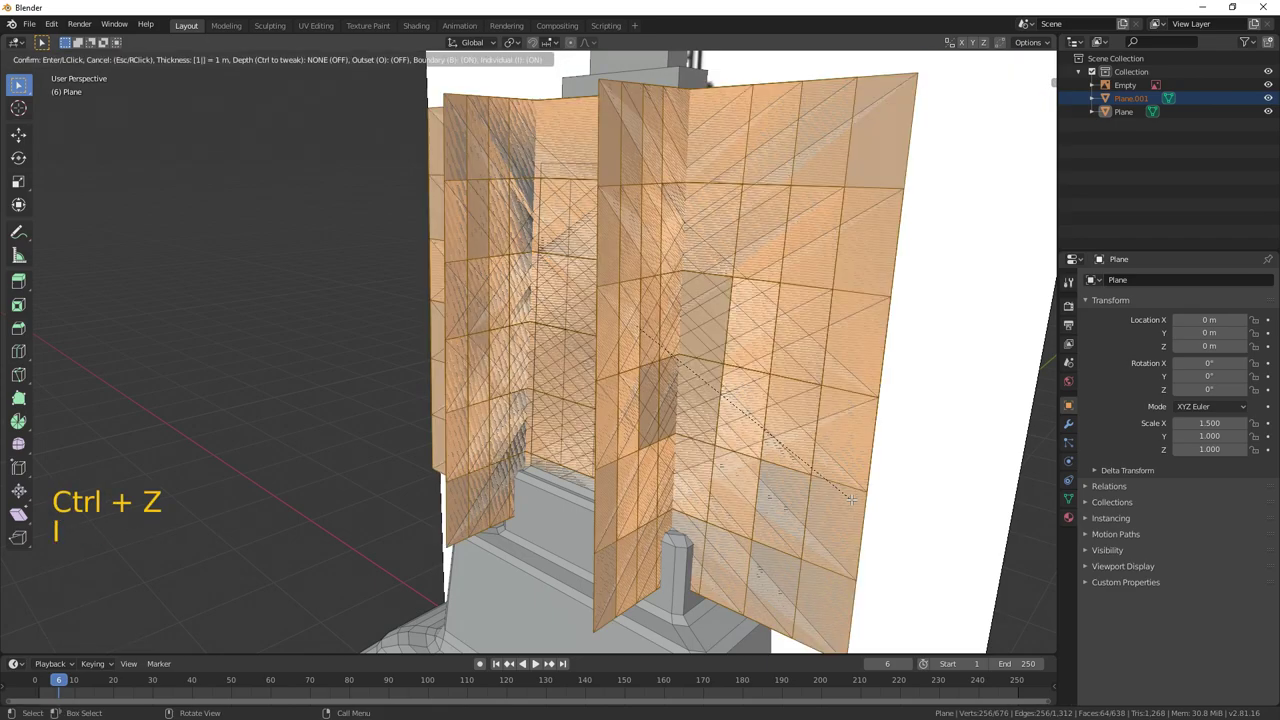
{"action": "key", "text": "ctrl+z"}
{"action": "key", "text": "i"}
{"action": "key", "text": "ctrl+z"}
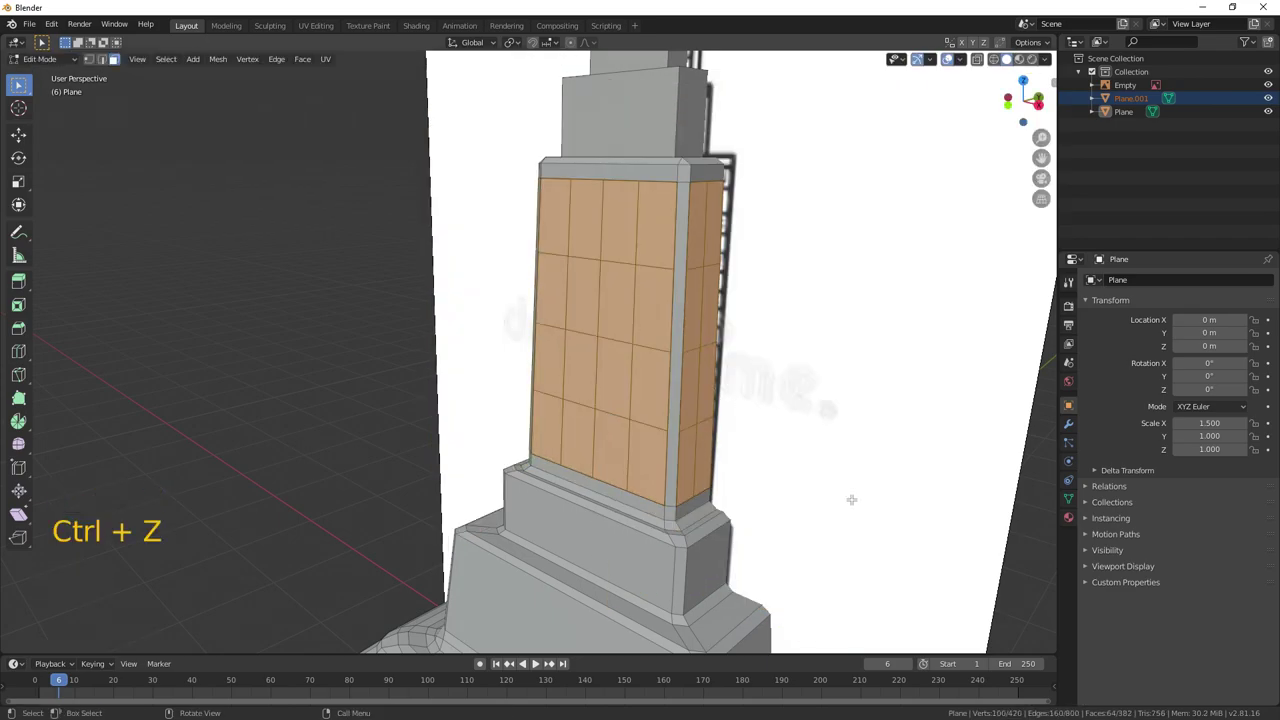
{"action": "key", "text": "i"}
{"action": "key", "text": "ctrl+z"}
Inset the subdivided wall panel faces individually with a thickness of 0.1 m
{"action": "type", "text": "i0.1"}
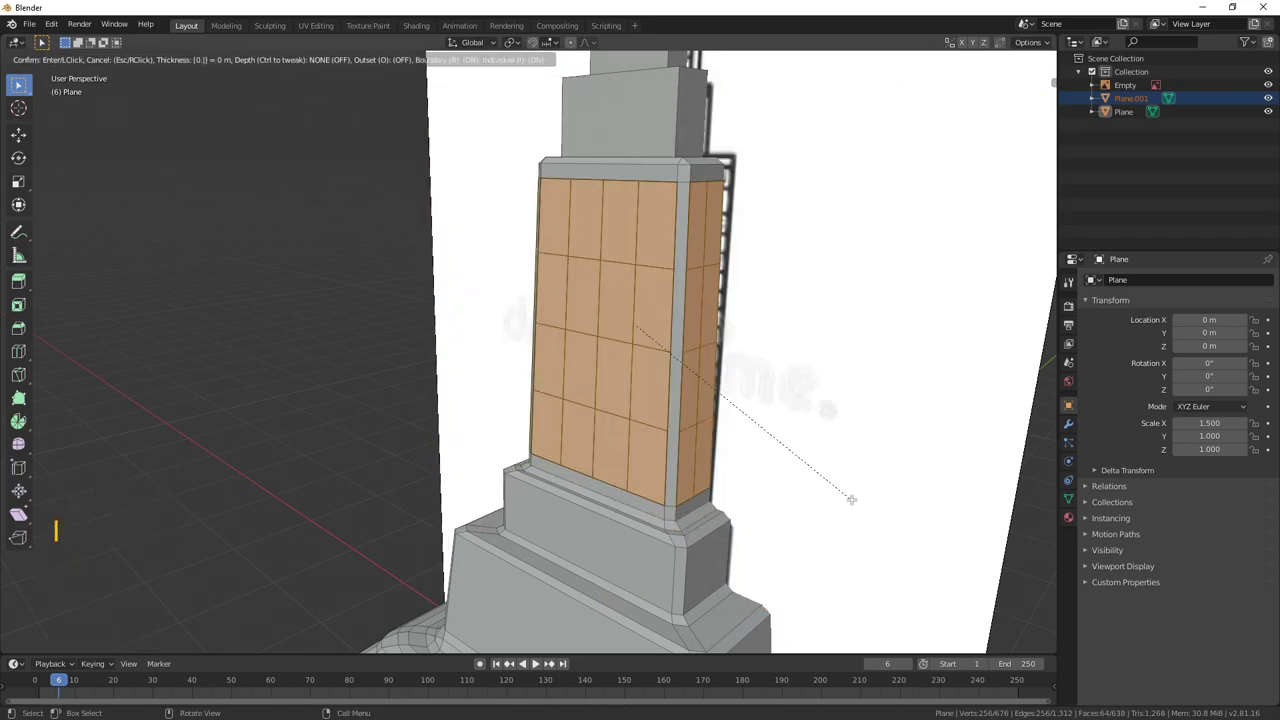
{"action": "key", "text": "Return"}
Try Extrude Individual Faces on the inset window faces and check the recesses on the building's front and side
{"action": "key", "text": "F3"}
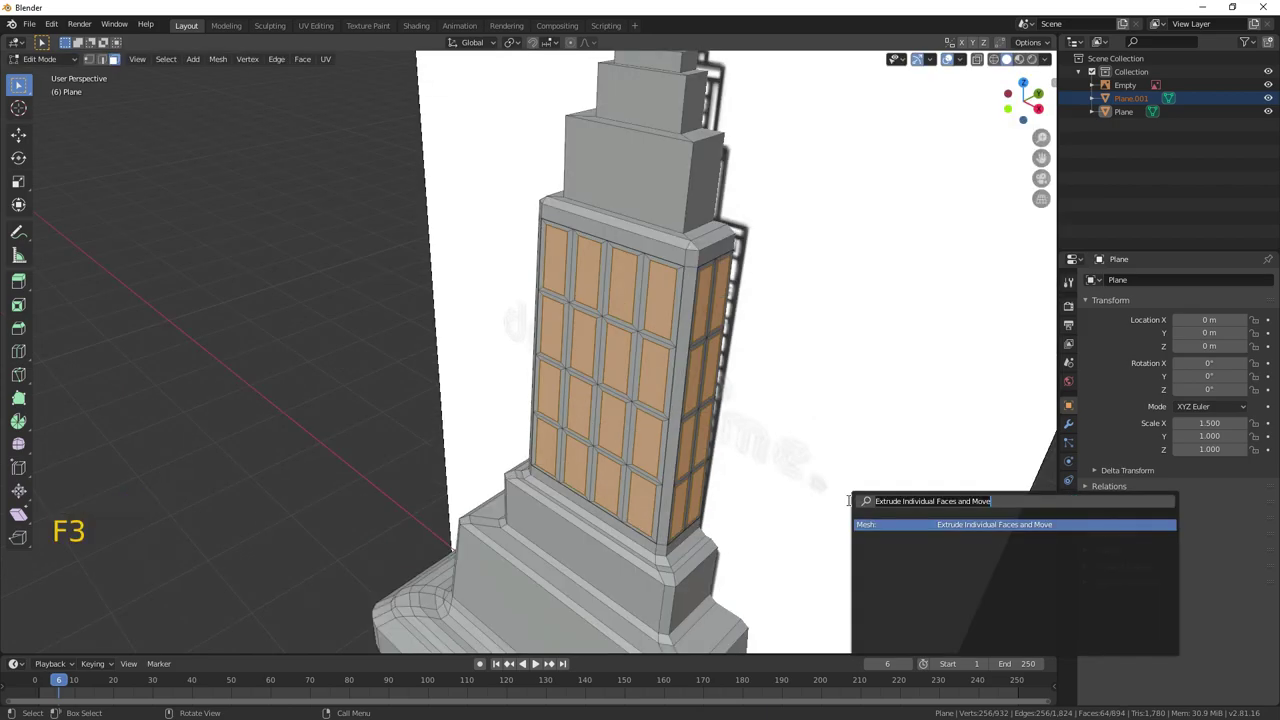
{"action": "key", "text": "Return"}
{"action": "left_click", "coordinate": [849, 501]}
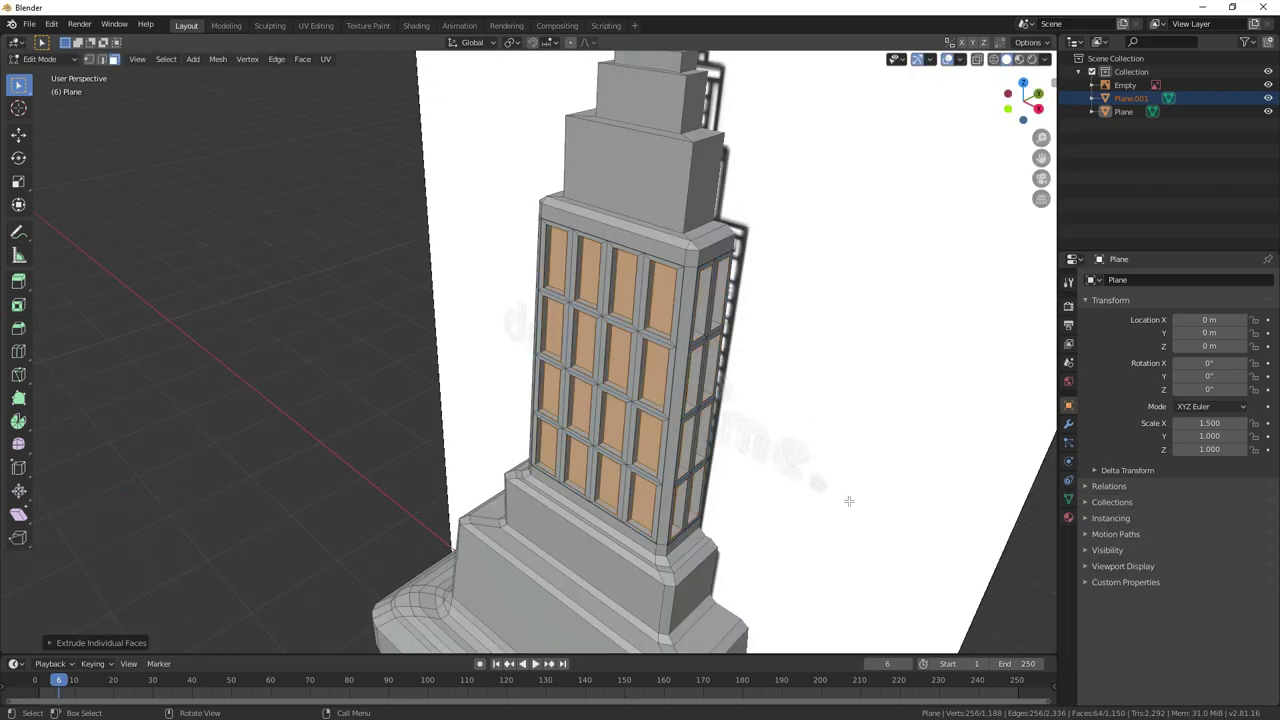
{"action": "key", "text": "KP_6"}
{"action": "key", "text": "KP_6"}
{"action": "key", "text": "KP_6"}
{"action": "key", "text": "KP_4"}
{"action": "key", "text": "ctrl+z"}
Extrude the inset window faces individually inward to form recessed windows on the tower walls
{"action": "key", "text": "F3"}
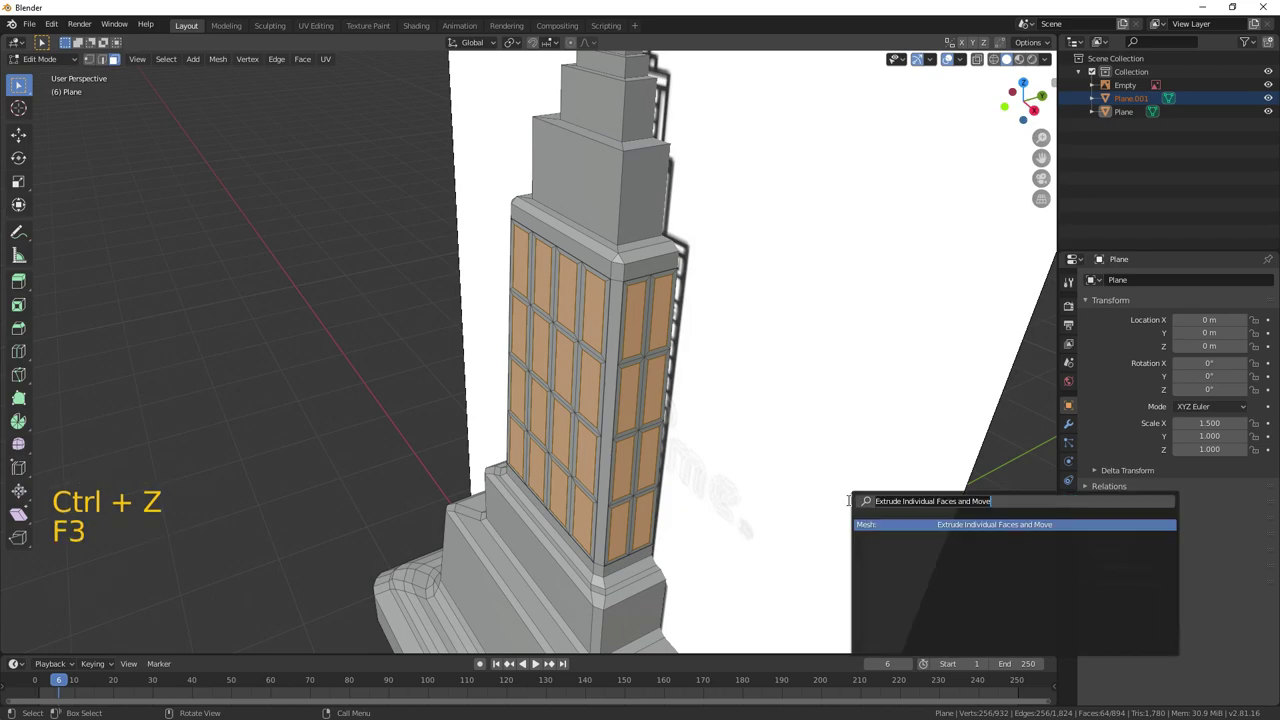
{"action": "key", "text": "Return"}
{"action": "left_click", "coordinate": [849, 501]}
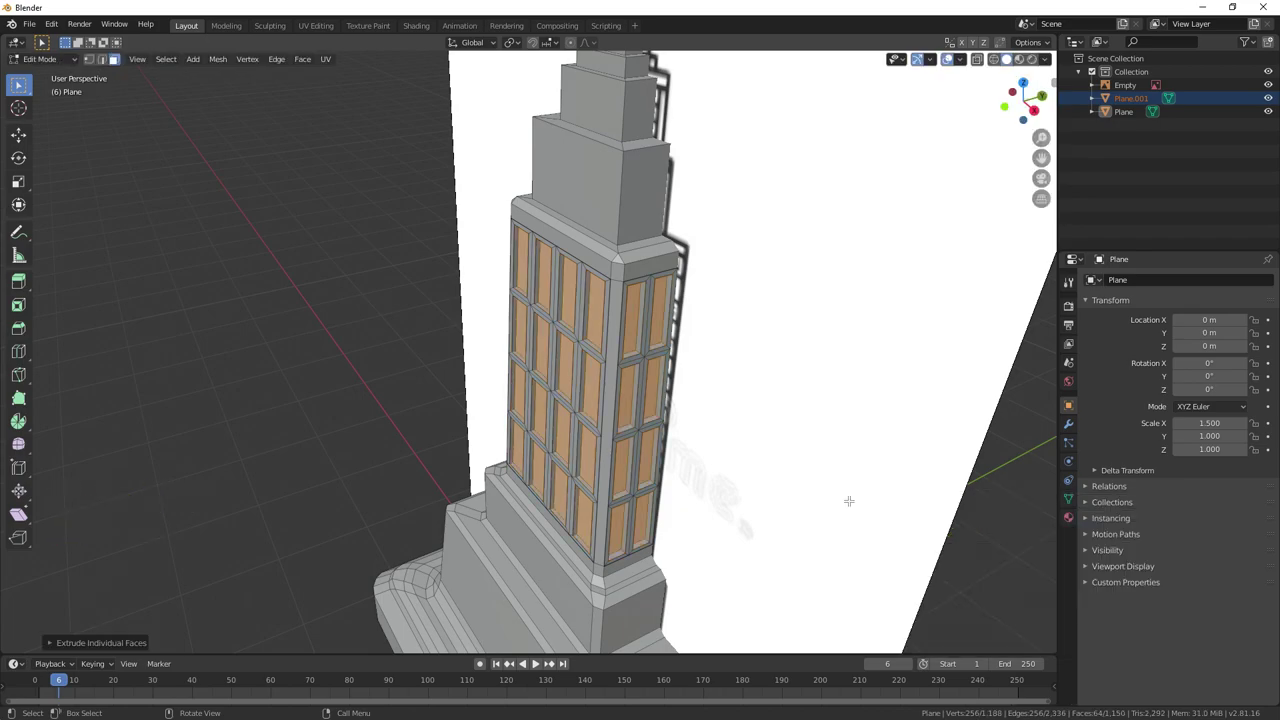
Isolate the reference image as the selection using Select Random in Object Mode and hide it
{"action": "key", "text": "KP_2"}
{"action": "key", "text": "KP_2"}
{"action": "key", "text": "KP_2"}
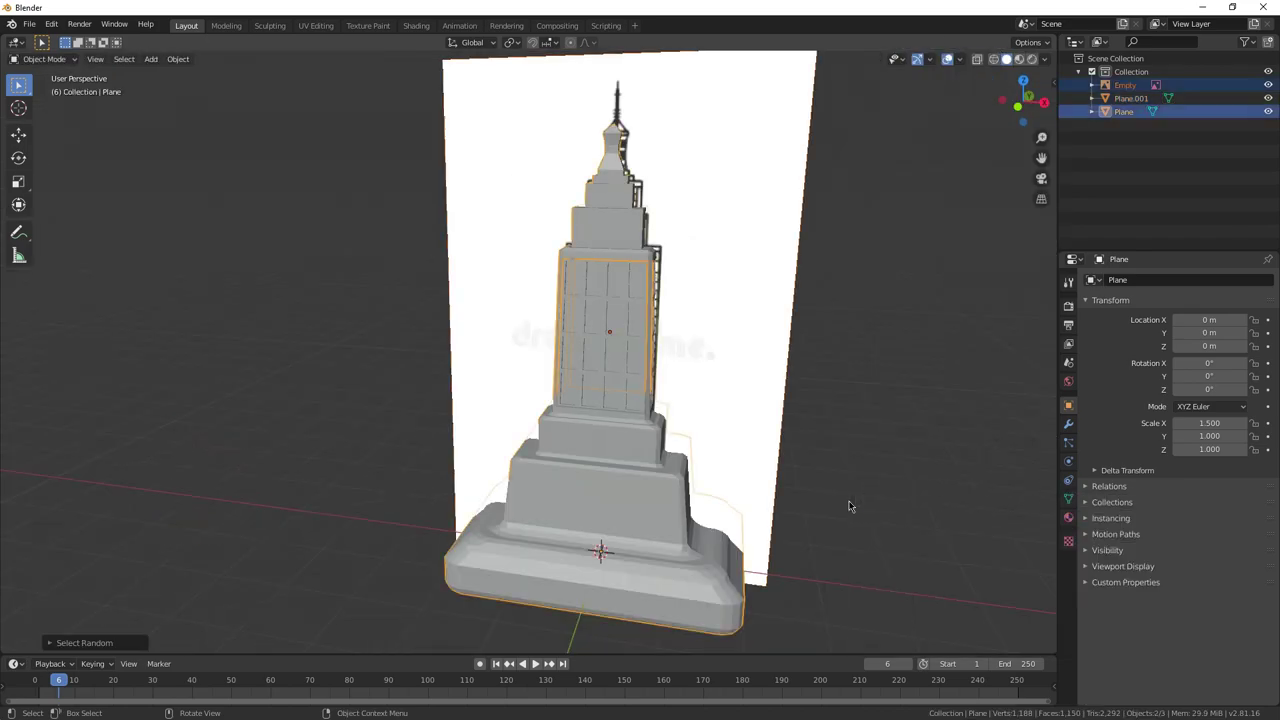
{"action": "key", "text": "a"}
{"action": "key", "text": "a"}
{"action": "key", "text": "F3"}
{"action": "key", "text": "Return"}
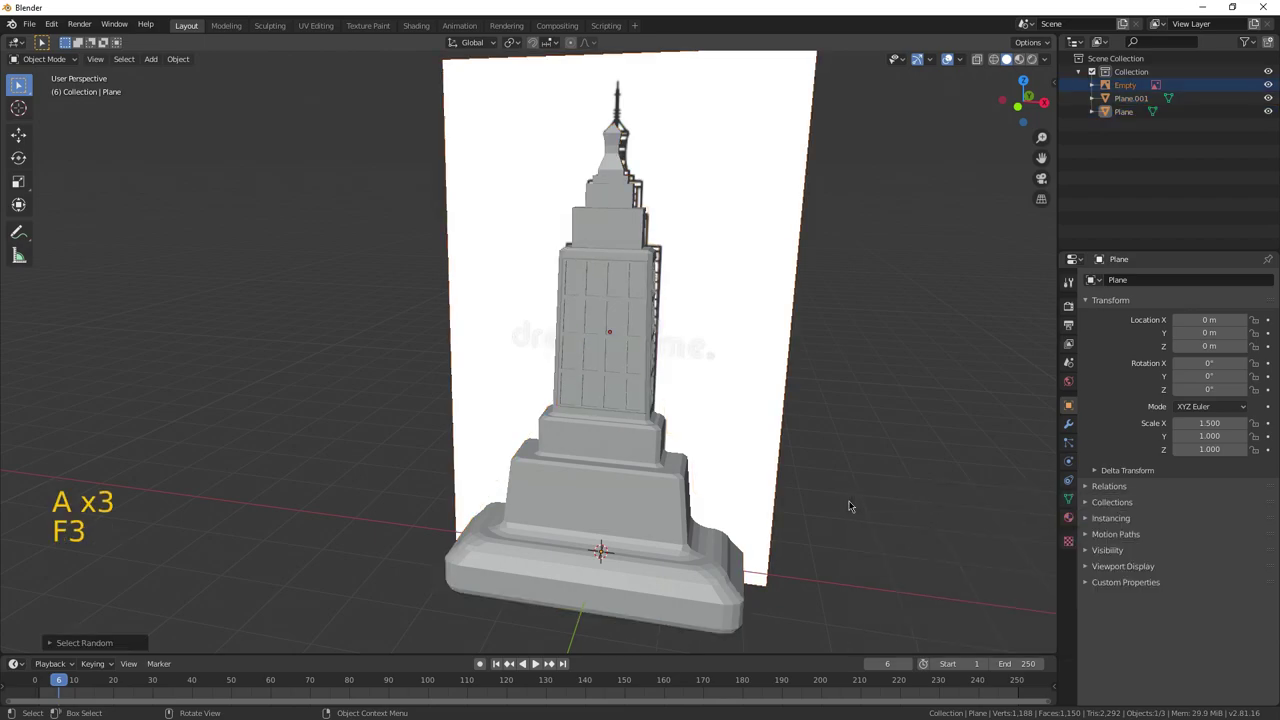
{"action": "key", "text": "h"}
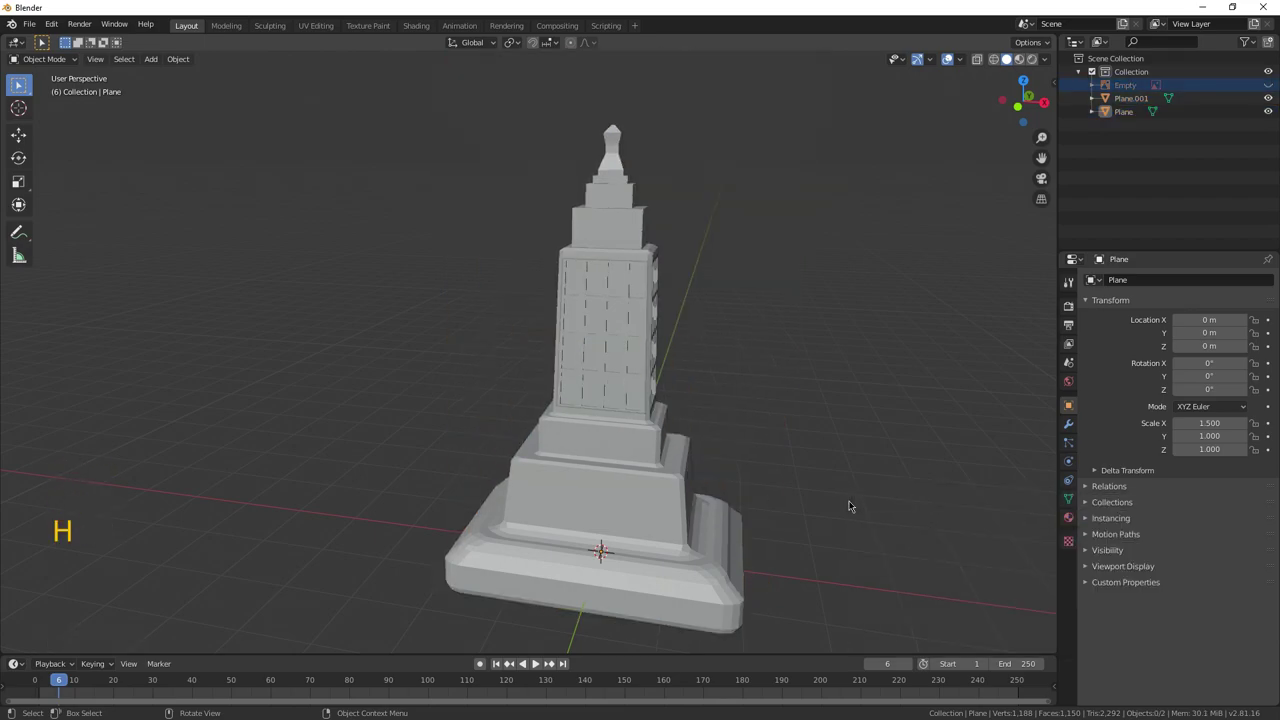
Examine the skyscraper and its recessed windows from all sides at a wider view
{"action": "key", "text": "KP_Subtract"}
{"action": "key", "text": "KP_Subtract"}
{"action": "key", "text": "KP_6"}
{"action": "key", "text": "KP_6"}
{"action": "key", "text": "KP_6"}
{"action": "key", "text": "KP_6"}
{"action": "key", "text": "KP_6"}
{"action": "key", "text": "KP_6"}
{"action": "key", "text": "KP_6"}
{"action": "key", "text": "KP_6"}
{"action": "key", "text": "KP_6"}
{"action": "key", "text": "KP_6"}
{"action": "key", "text": "KP_6"}
{"action": "key", "text": "KP_6"}
{"action": "key", "text": "KP_6"}
{"action": "key", "text": "KP_6"}
{"action": "key", "text": "KP_6"}
{"action": "key", "text": "KP_6"}
{"action": "key", "text": "KP_6"}
{"action": "key", "text": "KP_6"}
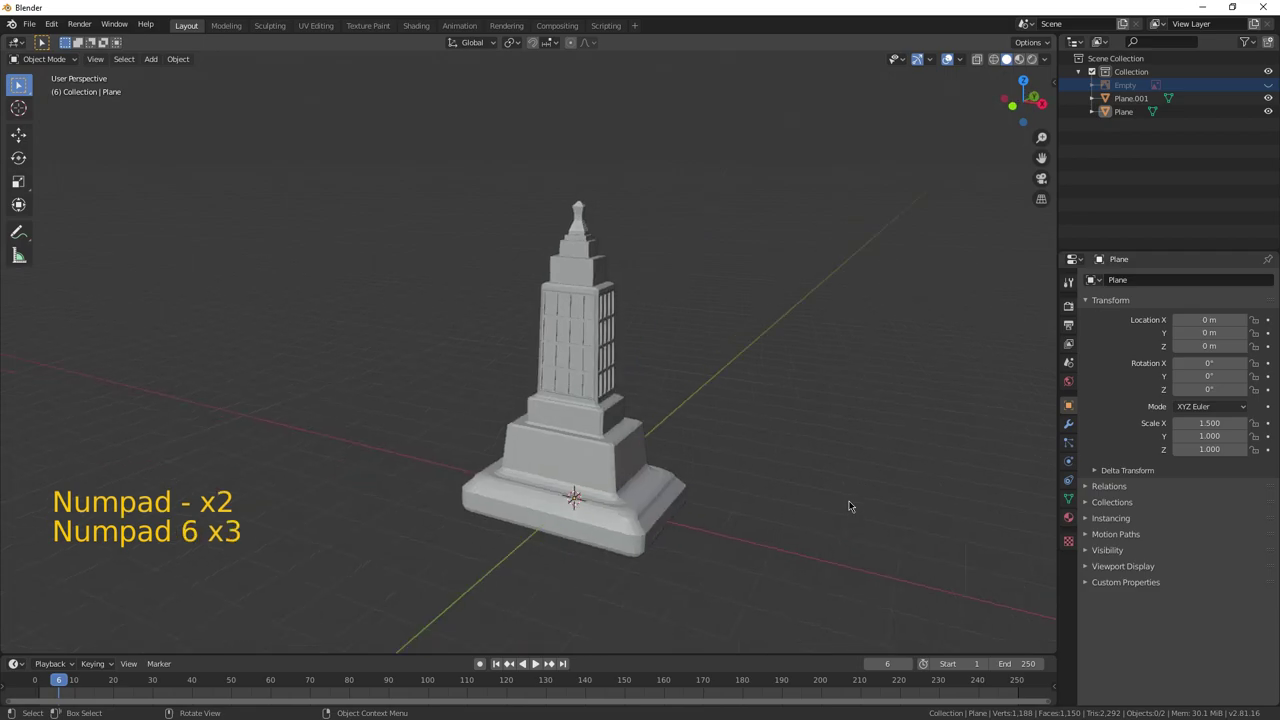
{"action": "key", "text": "KP_6"}
{"action": "key", "text": "KP_6"}
{"action": "key", "text": "KP_6"}
{"action": "key", "text": "KP_6"}
{"action": "key", "text": "KP_6"}
{"action": "key", "text": "KP_6"}
{"action": "key", "text": "KP_6"}
{"action": "key", "text": "KP_6"}
{"action": "key", "text": "KP_6"}
{"action": "key", "text": "KP_6"}
{"action": "key", "text": "KP_6"}
{"action": "key", "text": "KP_6"}
{"action": "key", "text": "KP_6"}
{"action": "key", "text": "KP_6"}
{"action": "key", "text": "KP_6"}
{"action": "key", "text": "KP_6"}
{"action": "key", "text": "KP_6"}
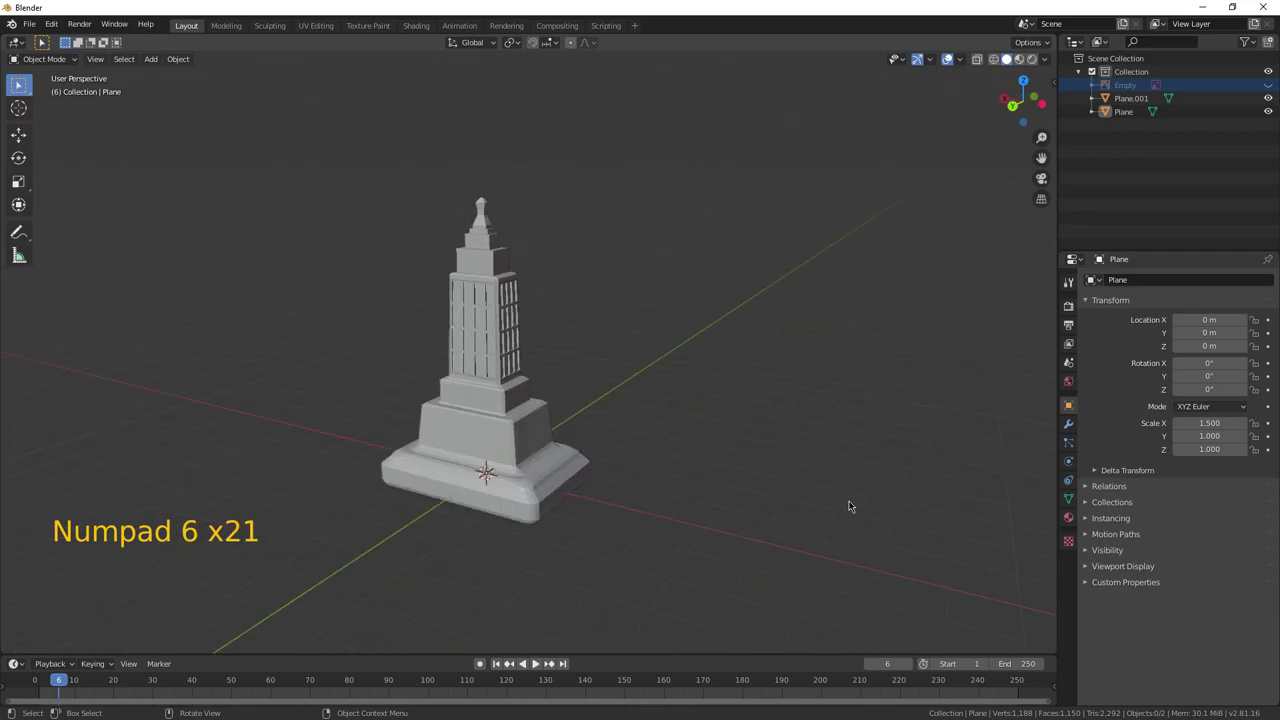
Inspect the skyscraper's walls and stepped base while circling it in the opposite direction
{"action": "key", "text": "KP_4"}
{"action": "key", "text": "KP_4"}
{"action": "key", "text": "KP_4"}
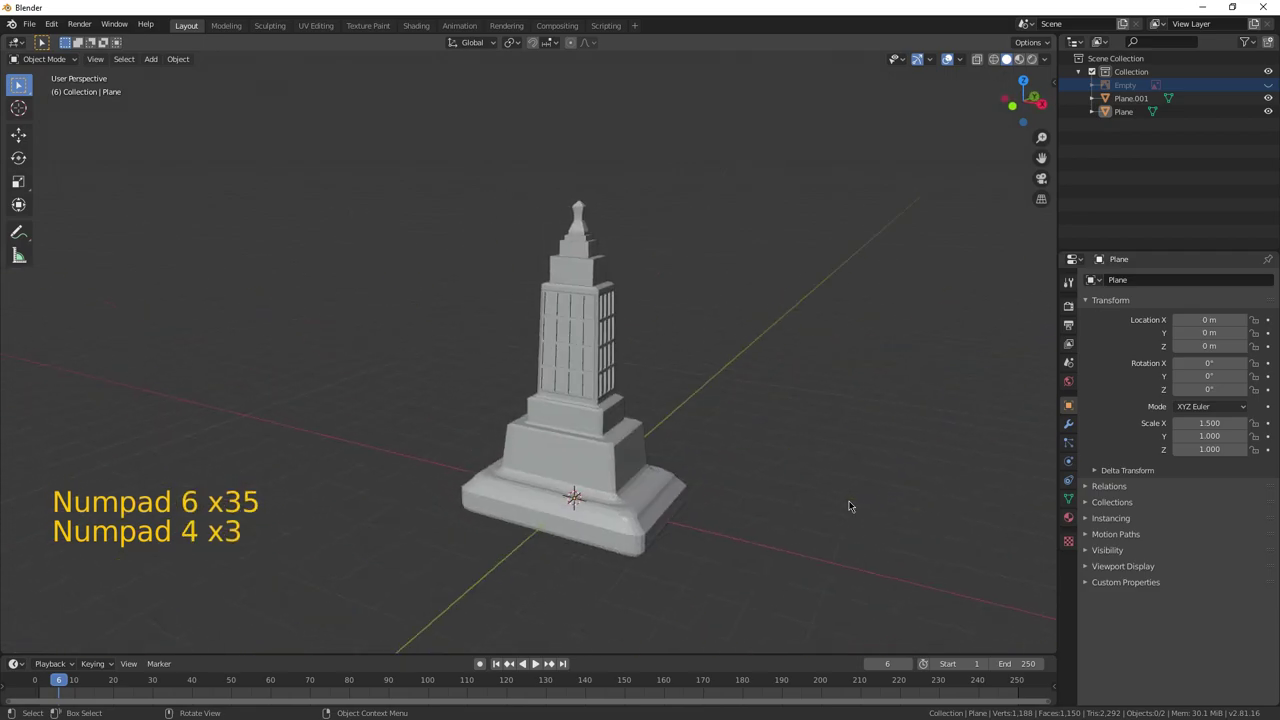
{"action": "key", "text": "KP_4"}
{"action": "key", "text": "KP_4"}
{"action": "key", "text": "KP_4"}
{"action": "key", "text": "KP_4"}
{"action": "key", "text": "KP_4"}
{"action": "key", "text": "KP_4"}
{"action": "key", "text": "KP_4"}
{"action": "key", "text": "KP_4"}
{"action": "key", "text": "KP_4"}
{"action": "key", "text": "KP_4"}
{"action": "key", "text": "KP_4"}
{"action": "key", "text": "KP_4"}
{"action": "key", "text": "KP_4"}
{"action": "key", "text": "KP_4"}
{"action": "key", "text": "KP_4"}
{"action": "key", "text": "KP_4"}
{"action": "key", "text": "KP_4"}
{"action": "key", "text": "KP_4"}
{"action": "key", "text": "KP_4"}
{"action": "key", "text": "KP_4"}
{"action": "key", "text": "KP_4"}
{"action": "key", "text": "KP_4"}
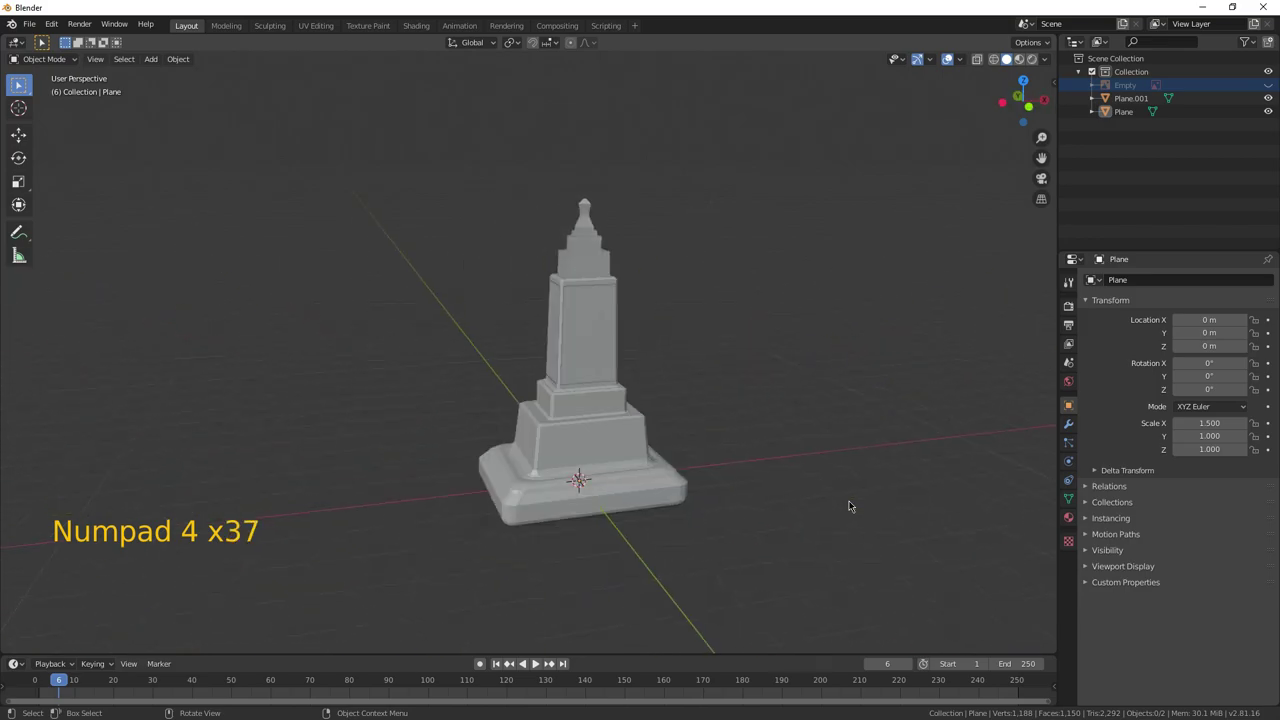
{"action": "key", "text": "KP_4"}
{"action": "key", "text": "KP_4"}
{"action": "key", "text": "KP_4"}
{"action": "key", "text": "KP_4"}
{"action": "key", "text": "KP_4"}
{"action": "key", "text": "KP_4"}
{"action": "key", "text": "KP_4"}
{"action": "key", "text": "KP_4"}
{"action": "key", "text": "KP_4"}
{"action": "key", "text": "KP_4"}
{"action": "key", "text": "KP_4"}
{"action": "key", "text": "KP_4"}
{"action": "key", "text": "KP_4"}
{"action": "key", "text": "KP_4"}
{"action": "key", "text": "KP_4"}
{"action": "key", "text": "KP_4"}
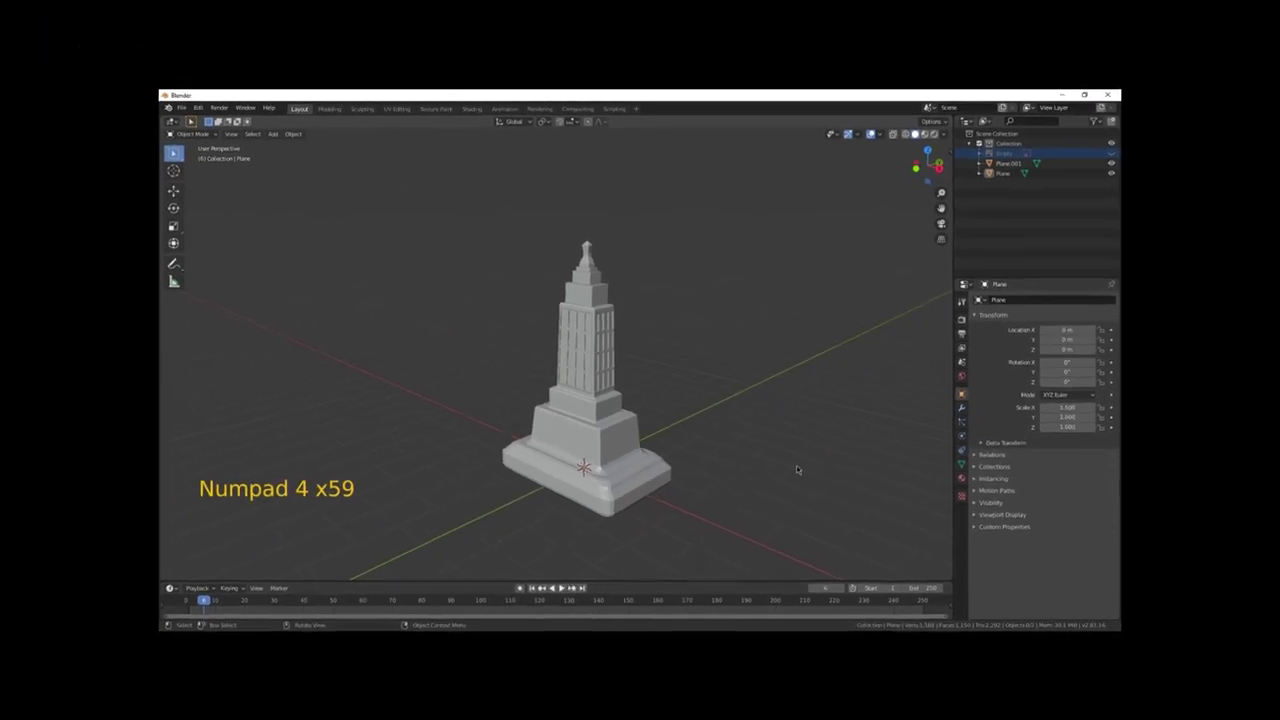
{"action": "key", "text": "KP_6"}
{"action": "key", "text": "KP_6"}
{"action": "key", "text": "KP_6"}
{"action": "key", "text": "KP_6"}
{"action": "key", "text": "KP_6"}
{"action": "key", "text": "KP_6"}
{"action": "key", "text": "KP_6"}
{"action": "key", "text": "KP_6"}
{"action": "key", "text": "KP_6"}
{"action": "key", "text": "KP_6"}
{"action": "key", "text": "KP_6"}
{"action": "key", "text": "KP_6"}
{"action": "key", "text": "KP_6"}
{"action": "key", "text": "KP_6"}
{"action": "key", "text": "KP_6"}
{"action": "key", "text": "KP_6"}
{"action": "key", "text": "KP_6"}
{"action": "key", "text": "KP_6"}
{"action": "key", "text": "KP_6"}
{"action": "key", "text": "KP_6"}
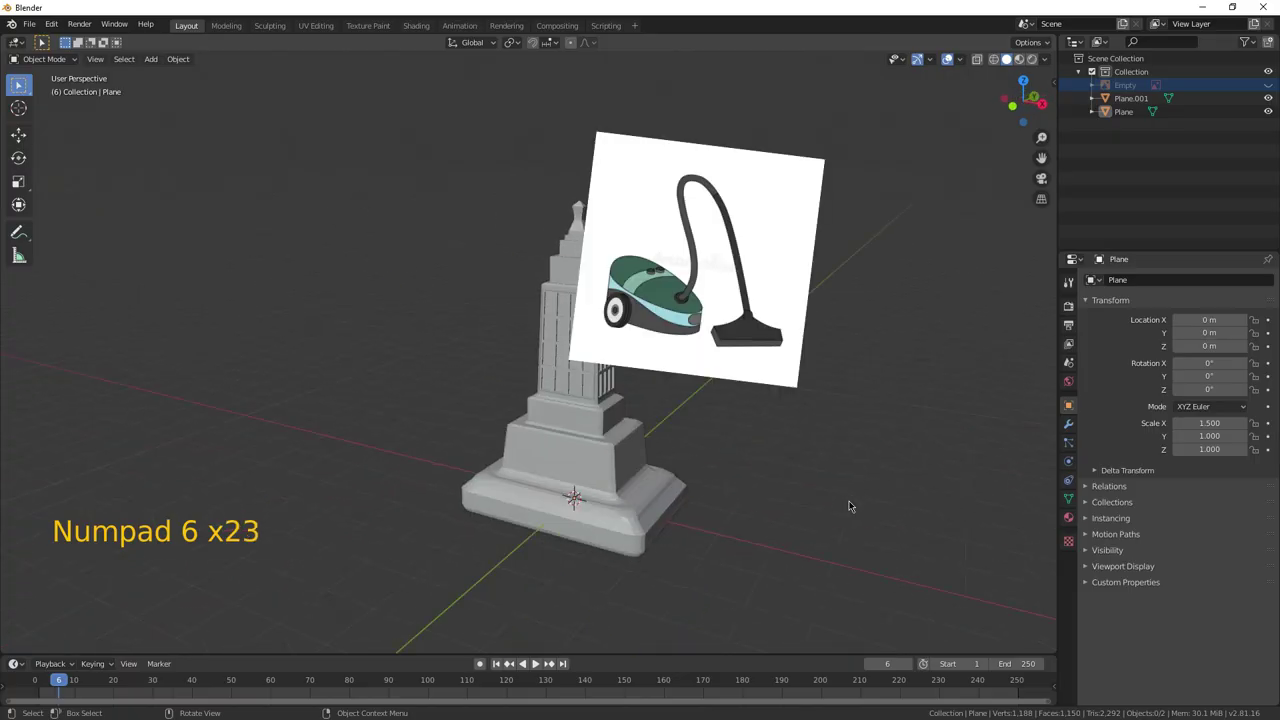
{"action": "key", "text": "KP_Subtract"}
{"action": "key", "text": "KP_Subtract"}
{"action": "key", "text": "KP_Subtract"}
{"action": "key", "text": "KP_Subtract"}
{"action": "key", "text": "KP_Subtract"}
{"action": "key", "text": "KP_Subtract"}
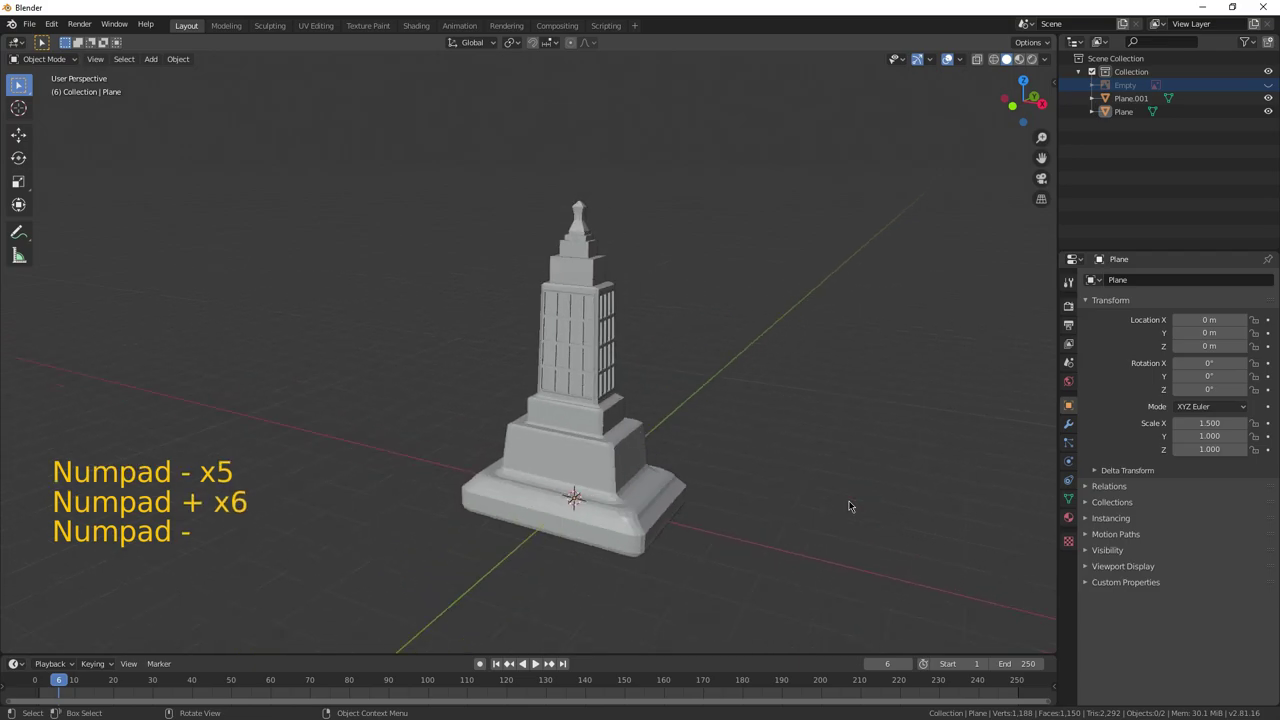